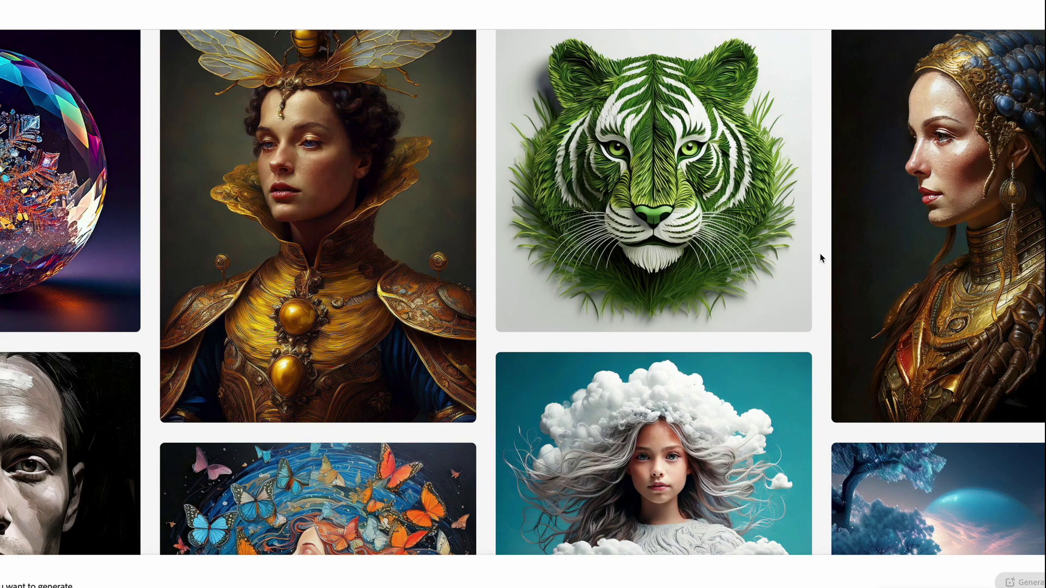
- Scroll through the Adobe Firefly image gallery
{"action": "scroll", "coordinate": [819, 259], "scroll_direction": "down", "scroll_amount": 3}
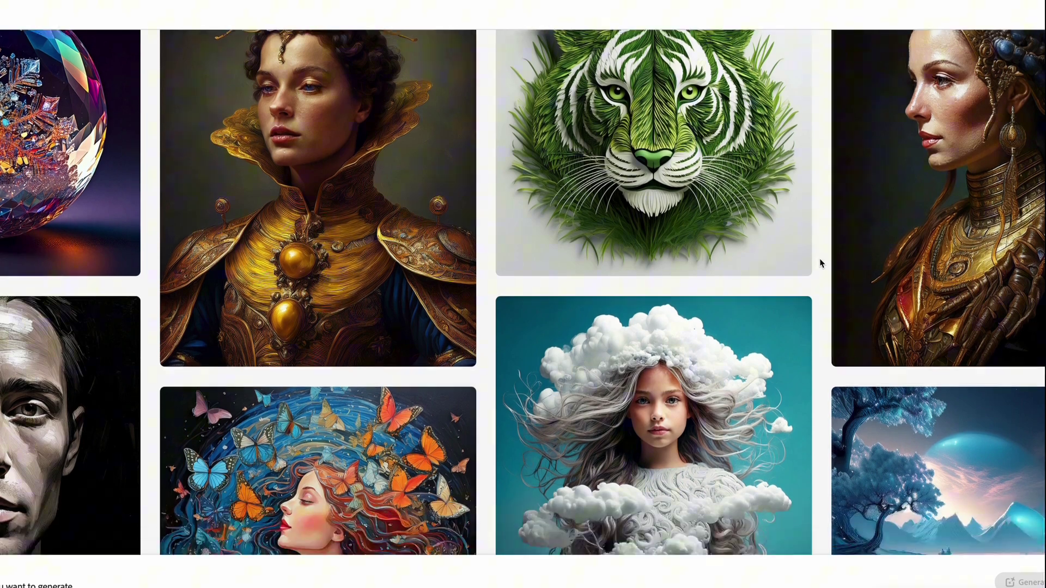
{"action": "scroll", "coordinate": [819, 259], "scroll_direction": "down", "scroll_amount": 2}
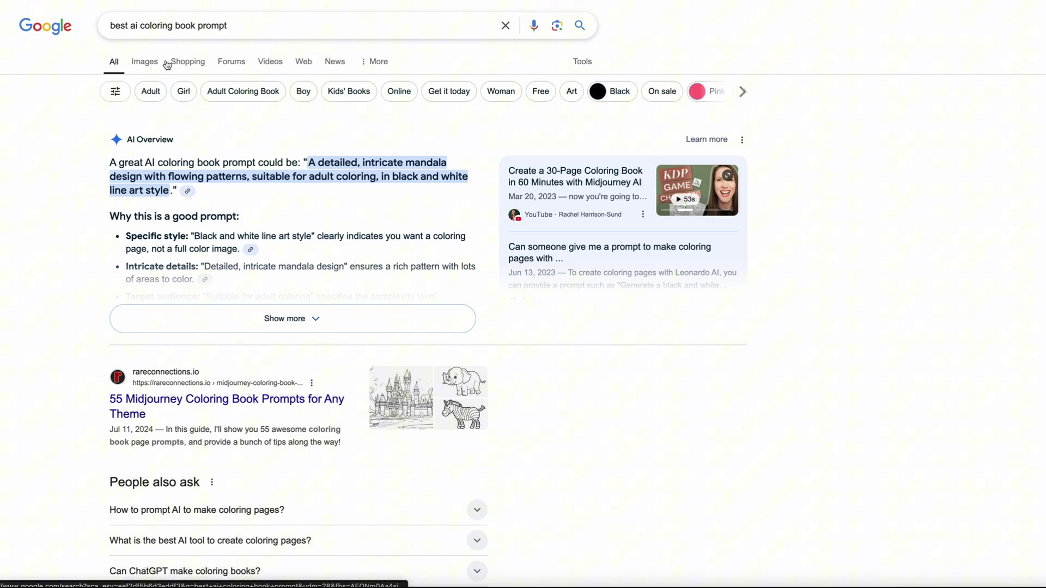
{"action": "scroll", "coordinate": [254, 175], "scroll_direction": "down", "scroll_amount": 4}
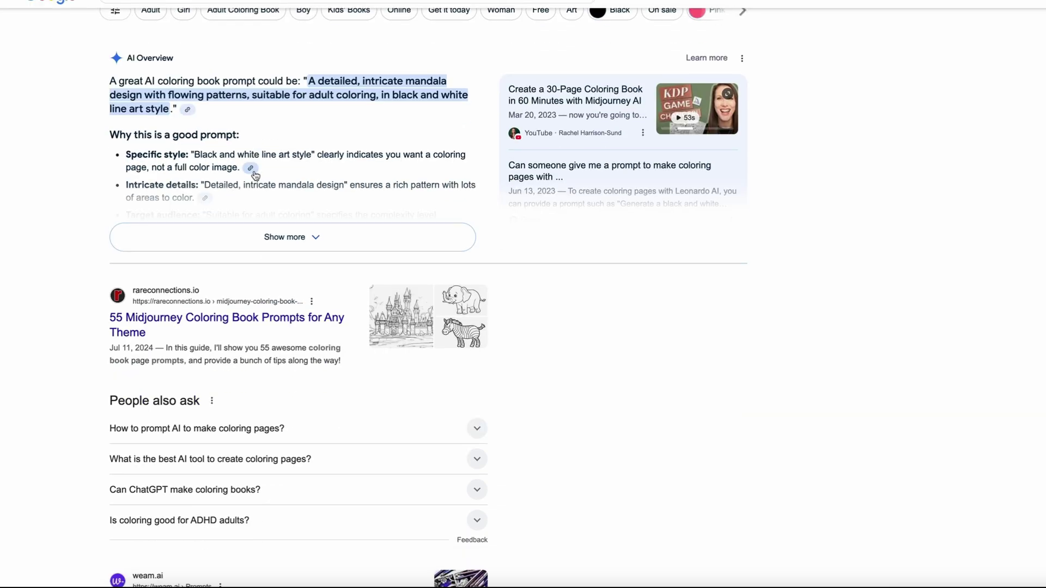
{"action": "scroll", "coordinate": [254, 175], "scroll_direction": "down", "scroll_amount": 2}
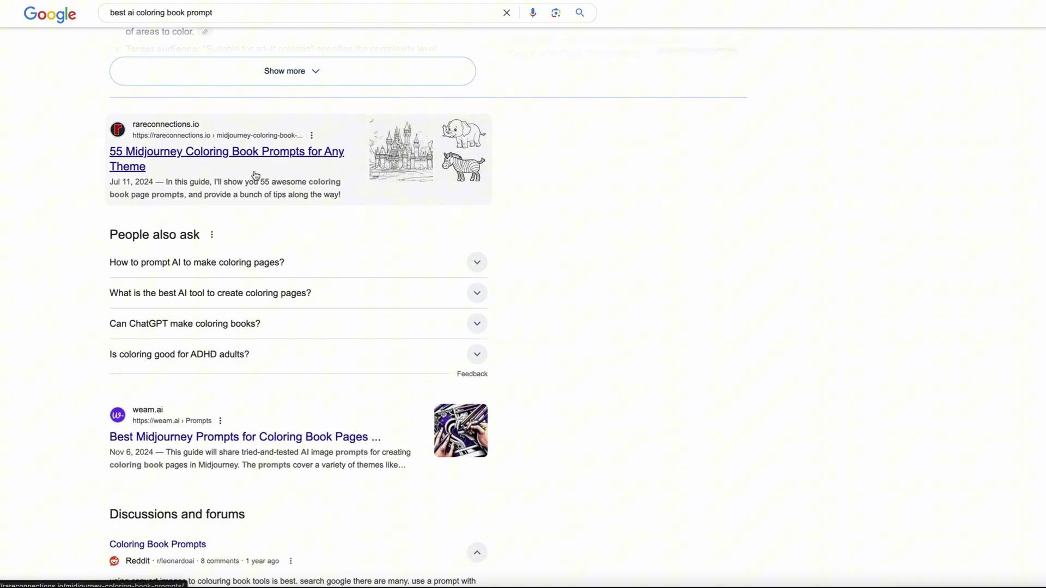
{"action": "scroll", "coordinate": [255, 175], "scroll_direction": "up", "scroll_amount": 2}
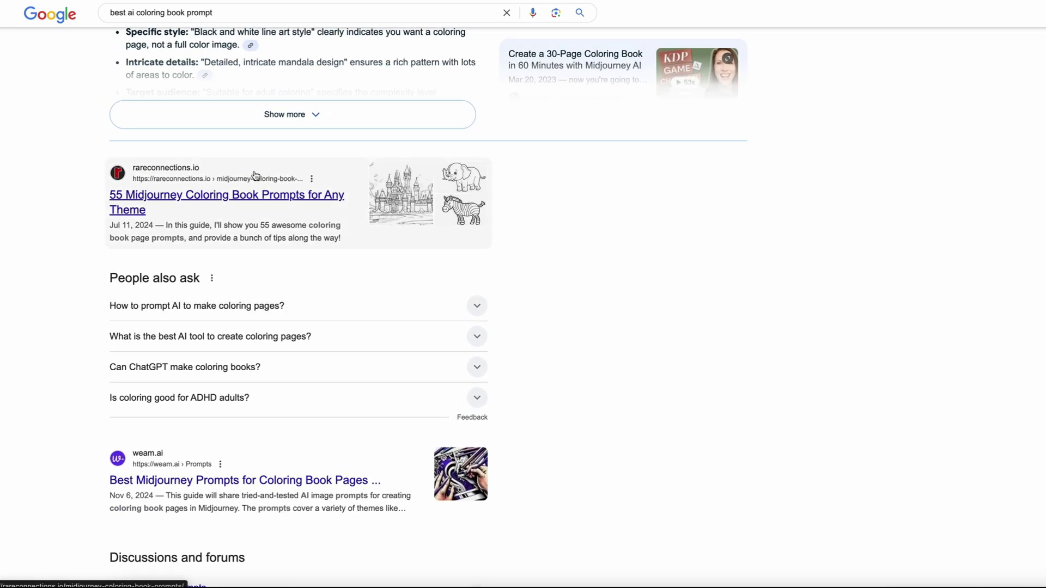
- Open the 55 coloring book prompts article and select the friendly cartoon elephant prompt caption
{"action": "left_click", "coordinate": [205, 200]}
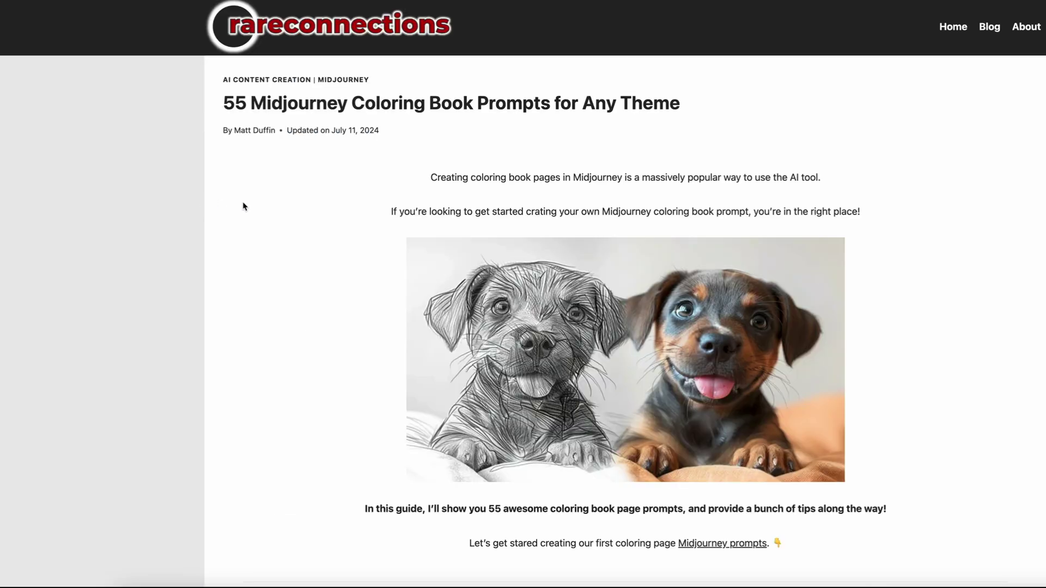
{"action": "scroll", "coordinate": [243, 206], "scroll_direction": "down", "scroll_amount": 6}
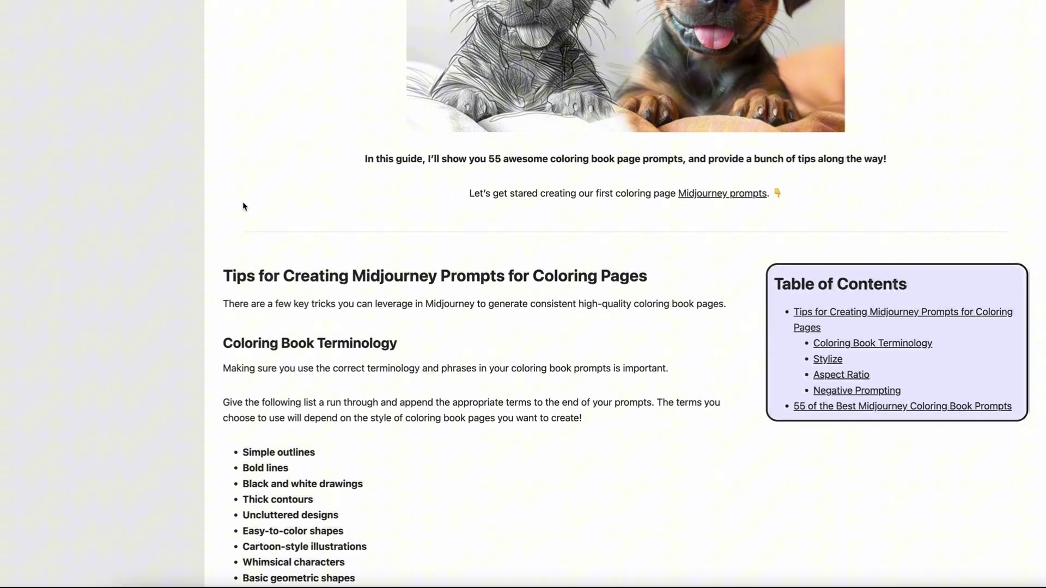
{"action": "scroll", "coordinate": [243, 206], "scroll_direction": "down", "scroll_amount": 4}
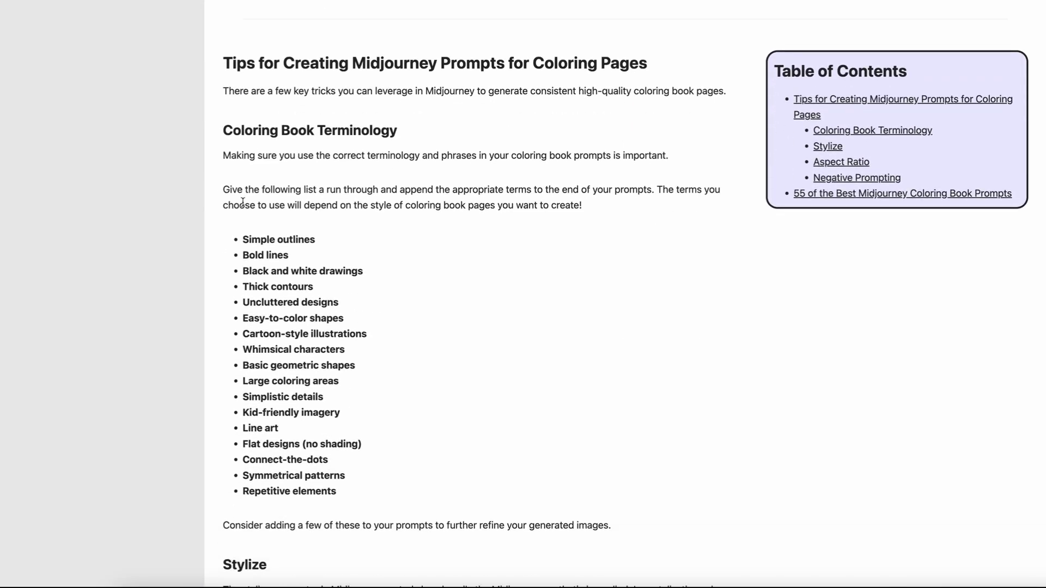
{"action": "scroll", "coordinate": [244, 202], "scroll_direction": "down", "scroll_amount": 15}
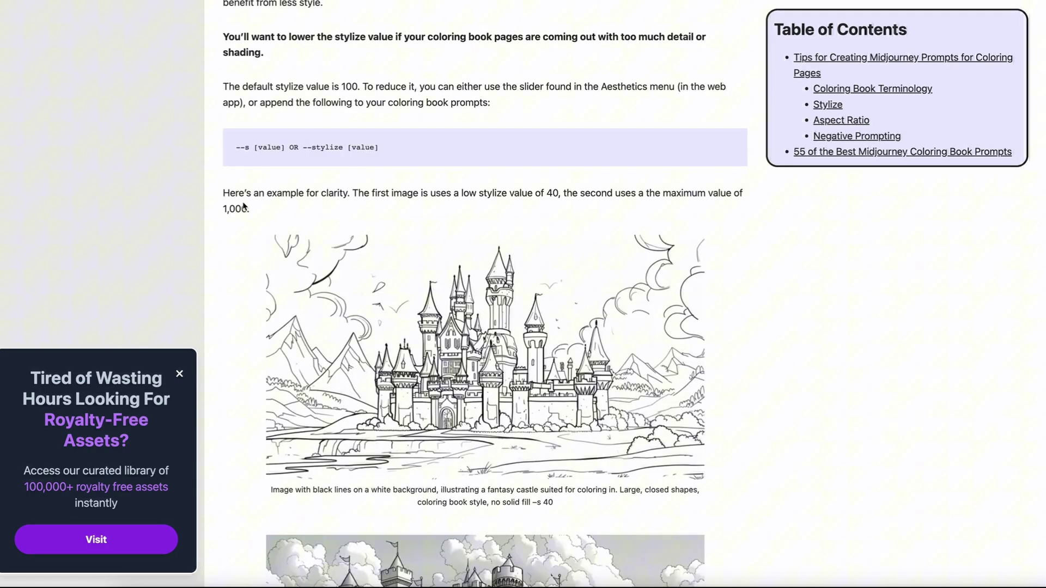
{"action": "scroll", "coordinate": [244, 206], "scroll_direction": "down", "scroll_amount": 4}
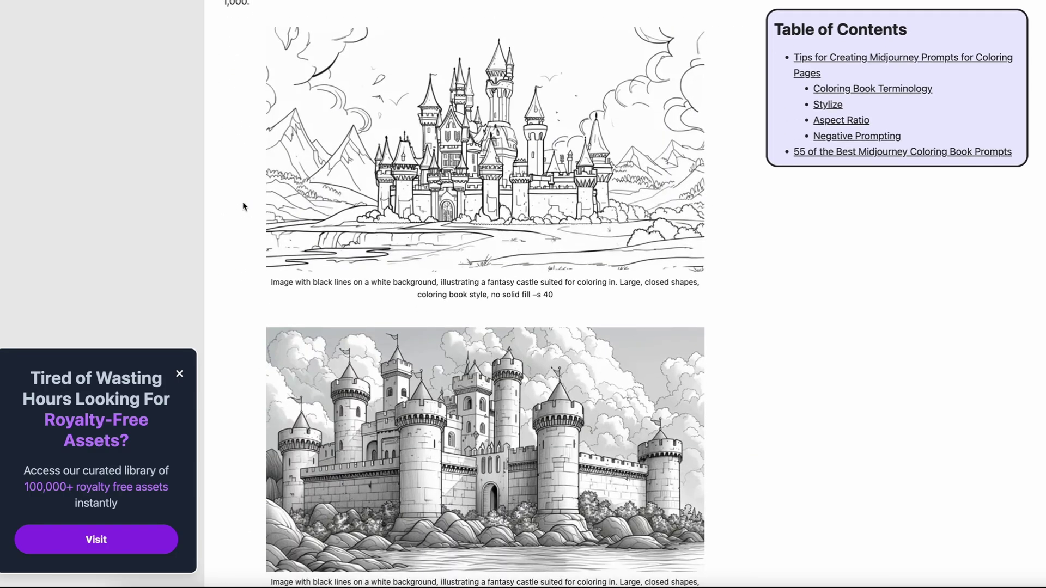
{"action": "scroll", "coordinate": [364, 275], "scroll_direction": "down", "scroll_amount": 20}
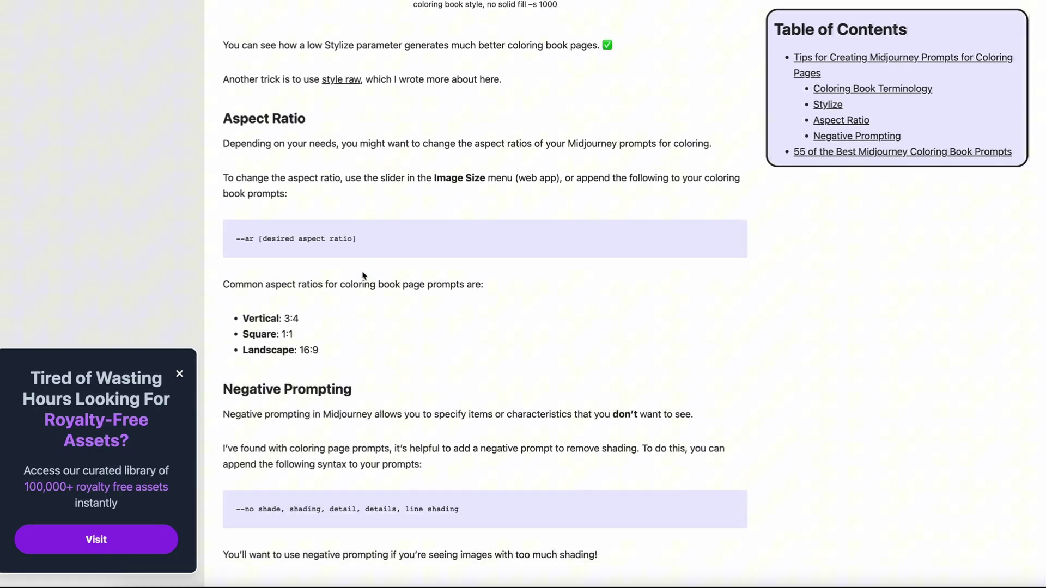
{"action": "scroll", "coordinate": [364, 275], "scroll_direction": "down", "scroll_amount": 2}
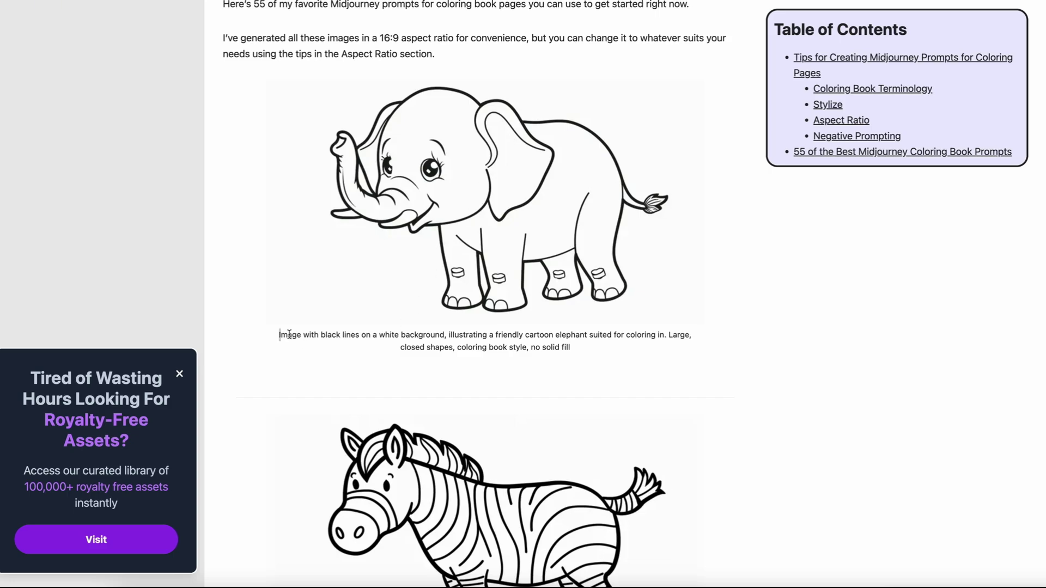
{"action": "left_click_drag", "start_coordinate": [289, 335], "coordinate": [624, 362]}
{"action": "key", "text": "ctrl+c"}
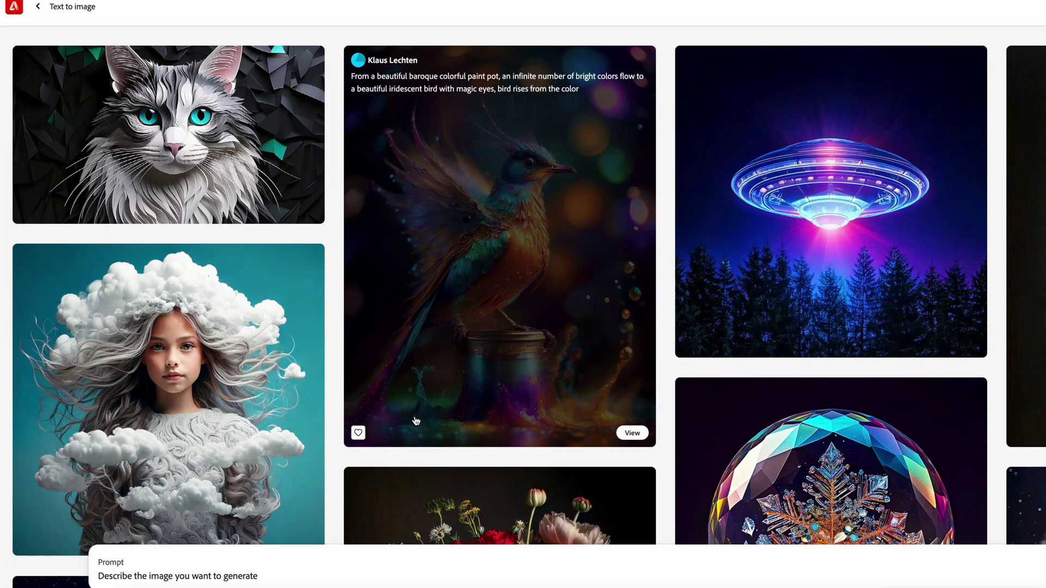
- Paste the friendly cartoon elephant coloring prompt into the Prompt field and generate images
{"action": "left_click", "coordinate": [209, 572]}
{"action": "key", "text": "ctrl+v"}
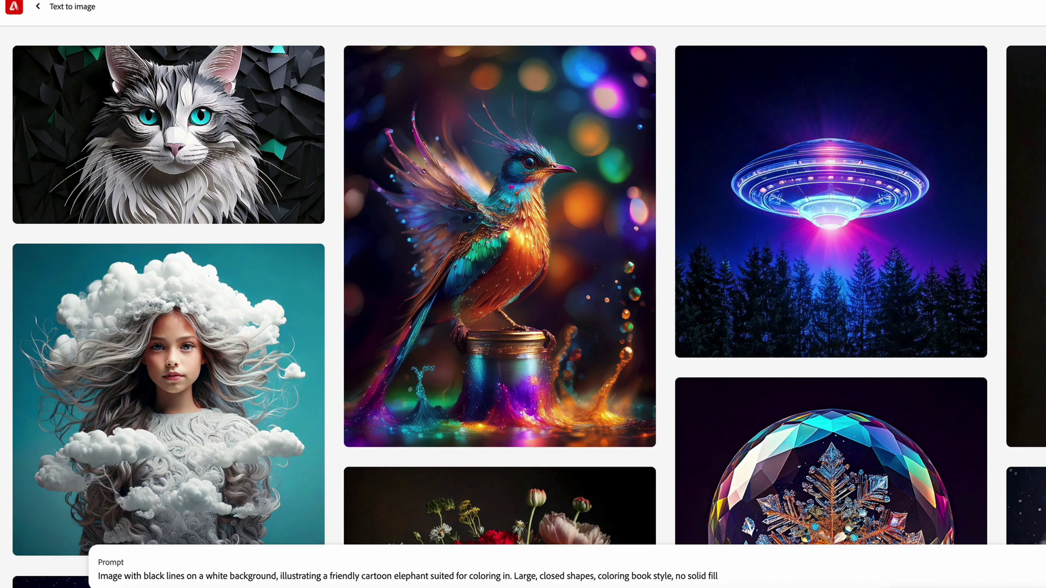
{"action": "key", "text": "Return"}
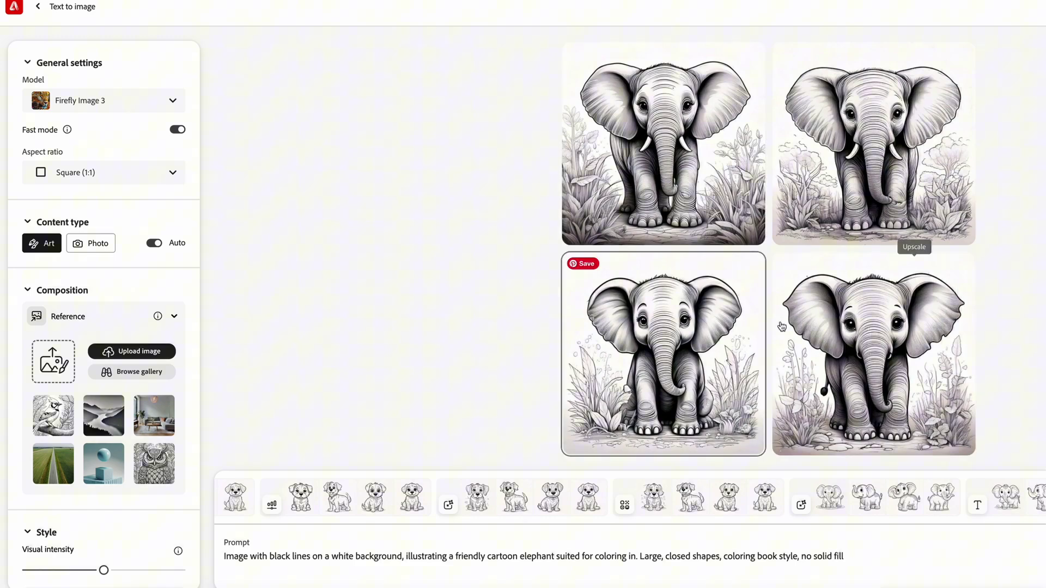
- Switch the Effects list from Popular to All in the left settings panel
{"action": "scroll", "coordinate": [106, 336], "scroll_direction": "down", "scroll_amount": 1}
{"action": "scroll", "coordinate": [106, 336], "scroll_direction": "down", "scroll_amount": 1}
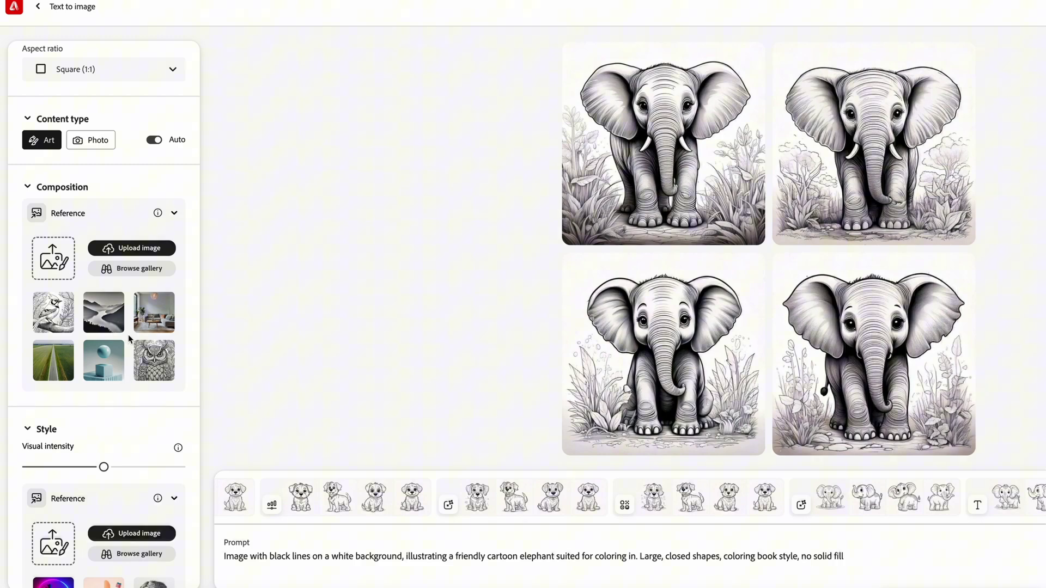
{"action": "scroll", "coordinate": [127, 336], "scroll_direction": "down", "scroll_amount": 1}
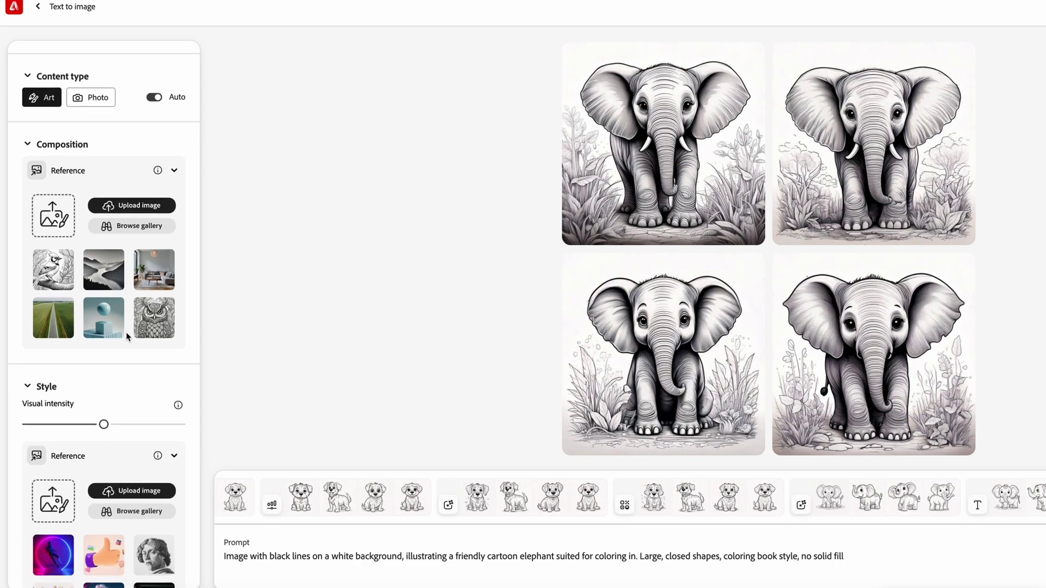
{"action": "scroll", "coordinate": [126, 336], "scroll_direction": "down", "scroll_amount": 3}
{"action": "scroll", "coordinate": [127, 337], "scroll_direction": "down", "scroll_amount": 6}
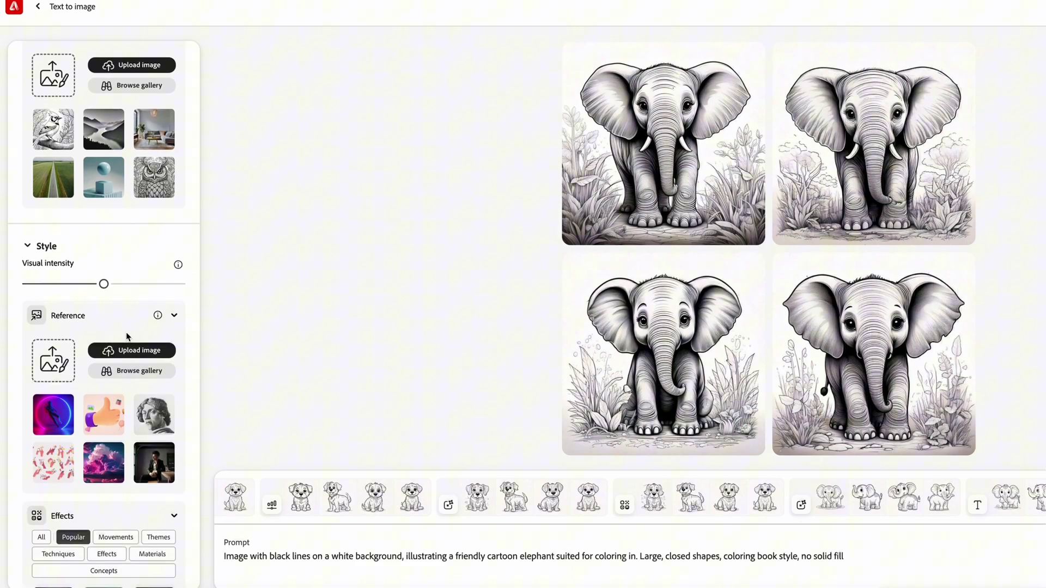
{"action": "scroll", "coordinate": [126, 336], "scroll_direction": "up", "scroll_amount": 1}
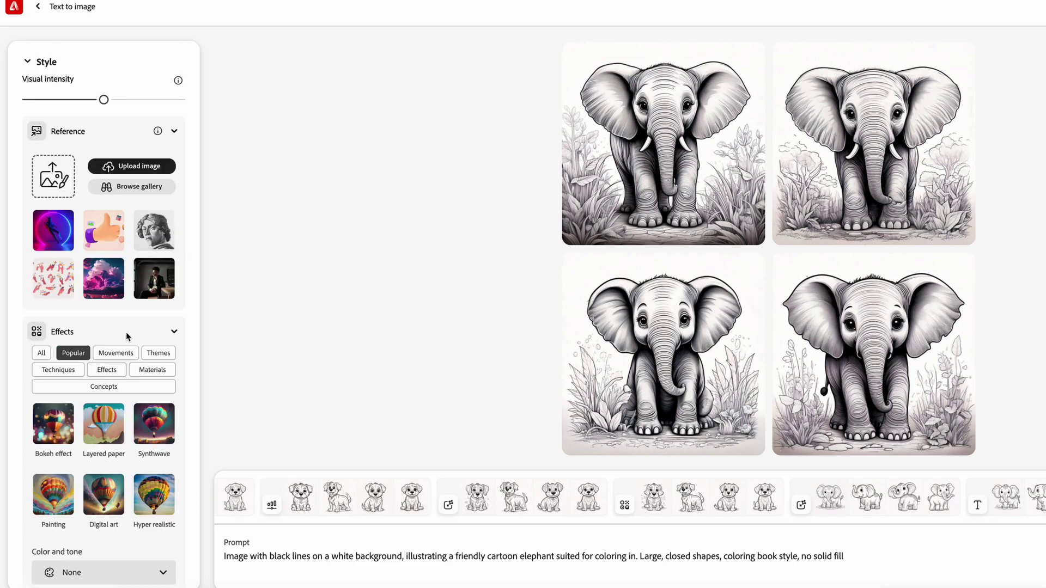
{"action": "left_click", "coordinate": [42, 369]}
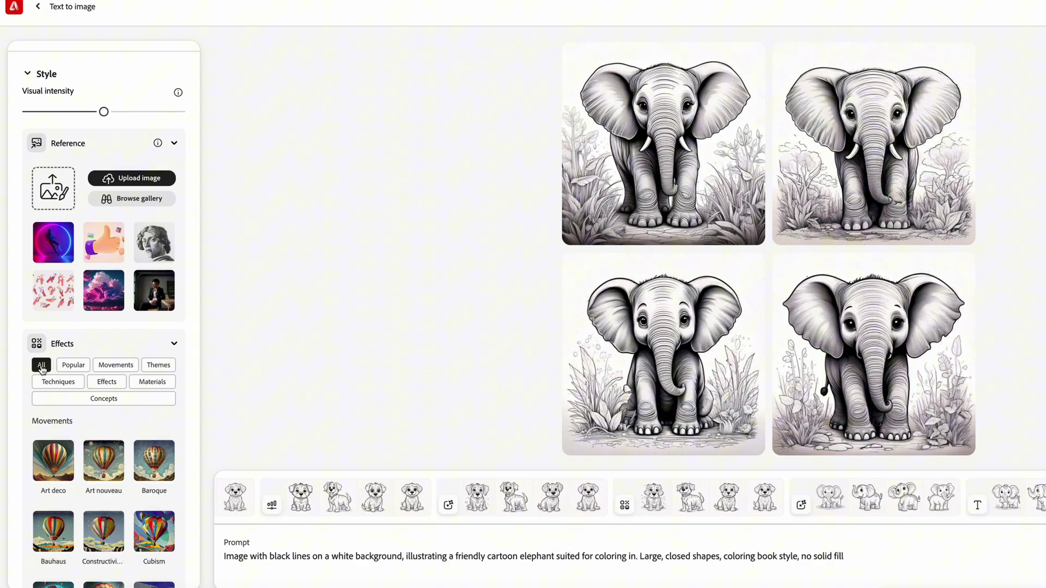
{"action": "scroll", "coordinate": [101, 419], "scroll_direction": "down", "scroll_amount": 3}
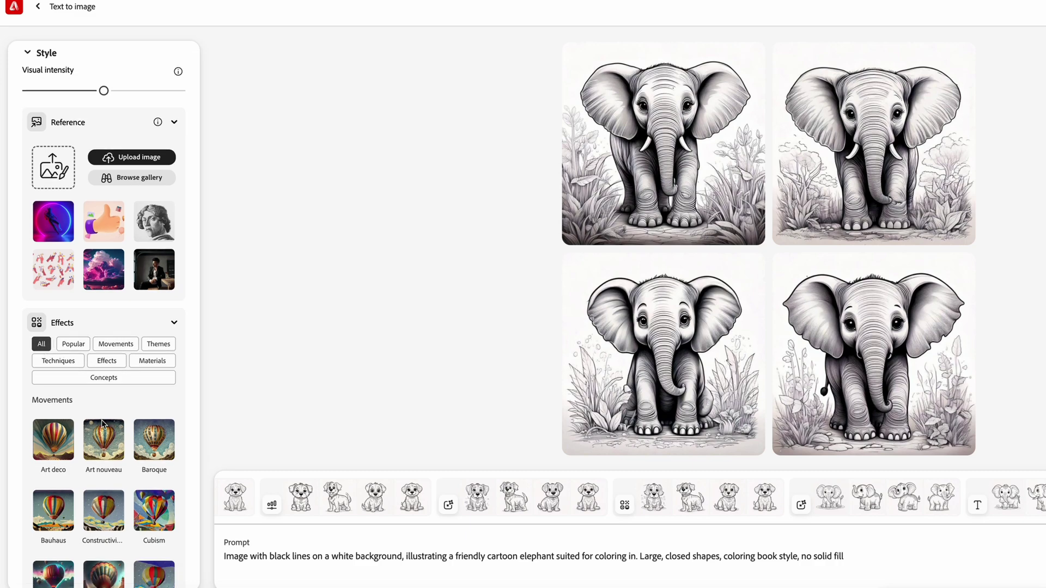
{"action": "scroll", "coordinate": [103, 425], "scroll_direction": "up", "scroll_amount": 3}
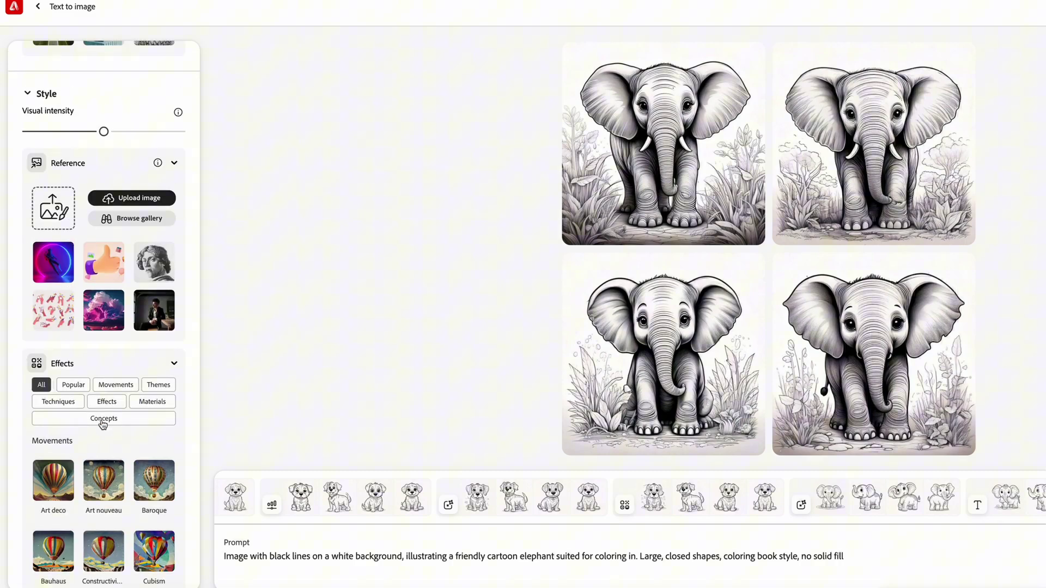
- Set Visual intensity to its minimum and compare against the earlier detailed elephants
{"action": "left_click", "coordinate": [25, 130]}
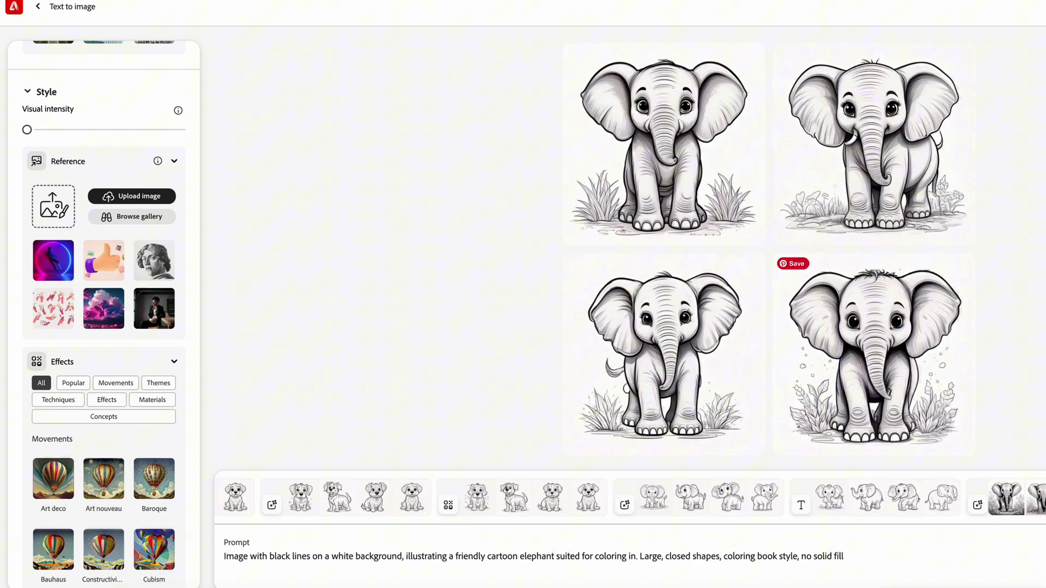
{"action": "left_click", "coordinate": [1006, 497]}
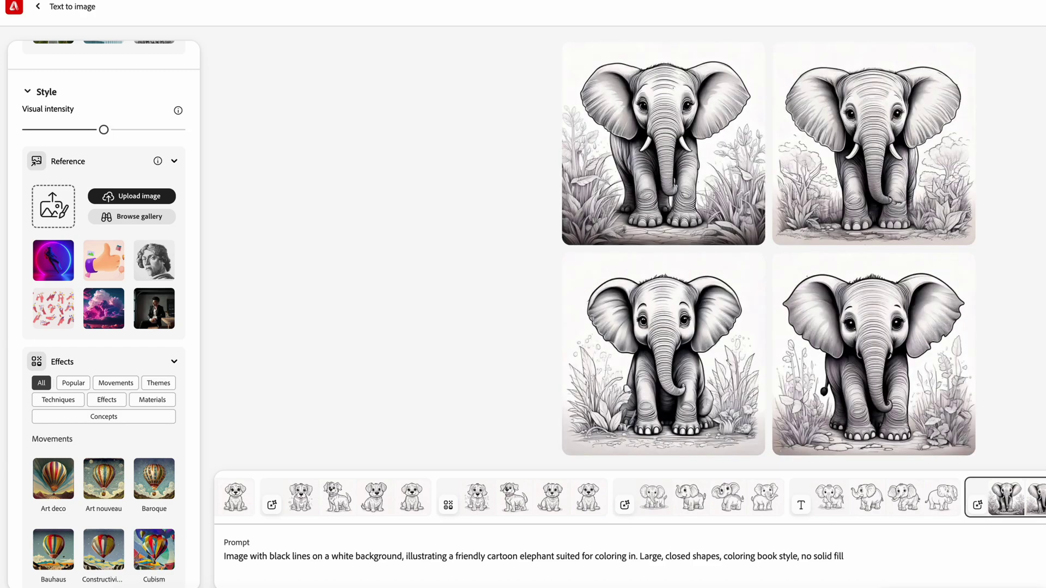
{"action": "scroll", "coordinate": [87, 305], "scroll_direction": "down", "scroll_amount": 3}
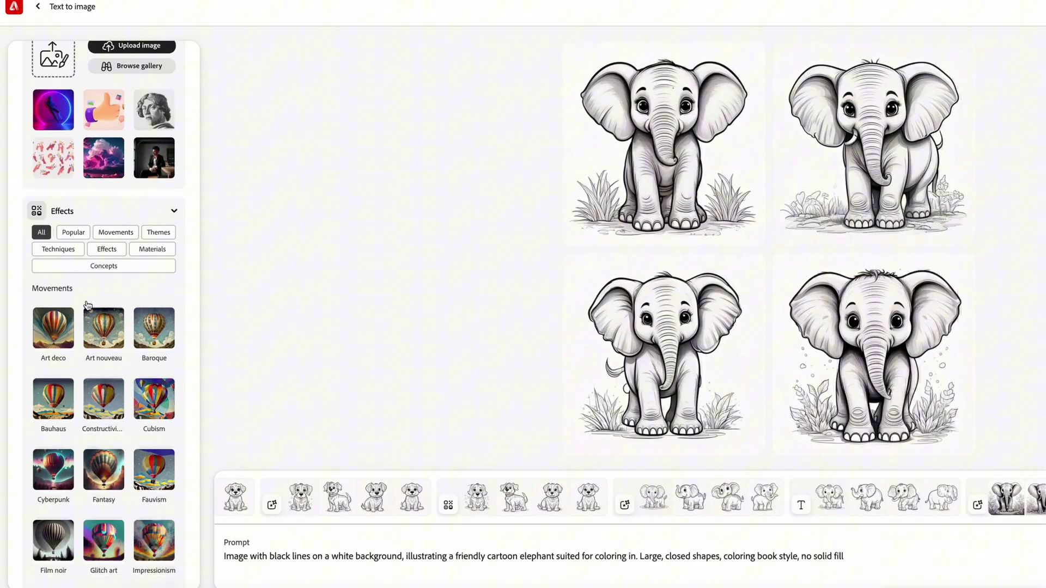
{"action": "scroll", "coordinate": [87, 305], "scroll_direction": "down", "scroll_amount": 8}
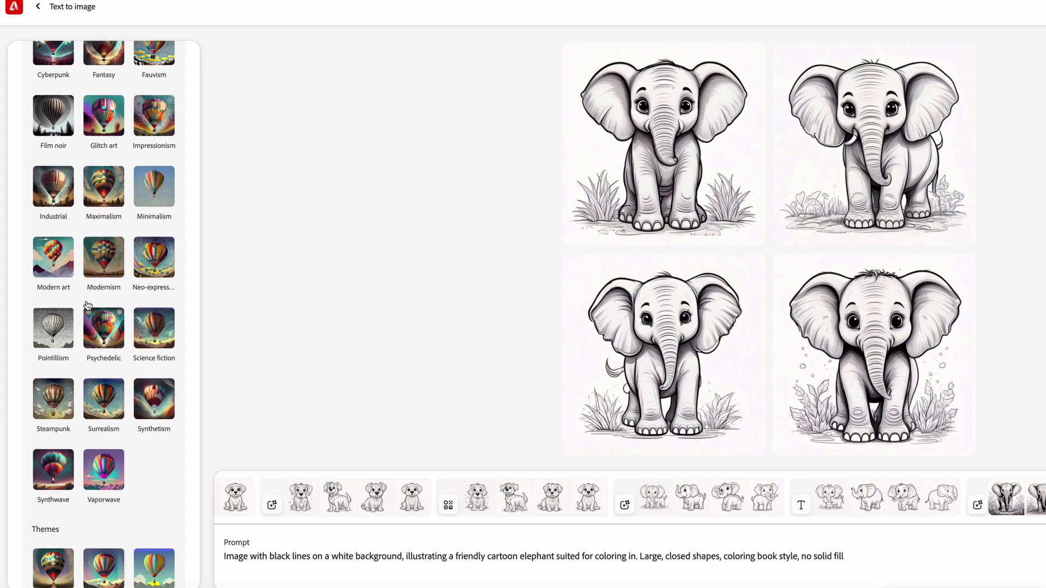
{"action": "scroll", "coordinate": [87, 305], "scroll_direction": "down", "scroll_amount": 7}
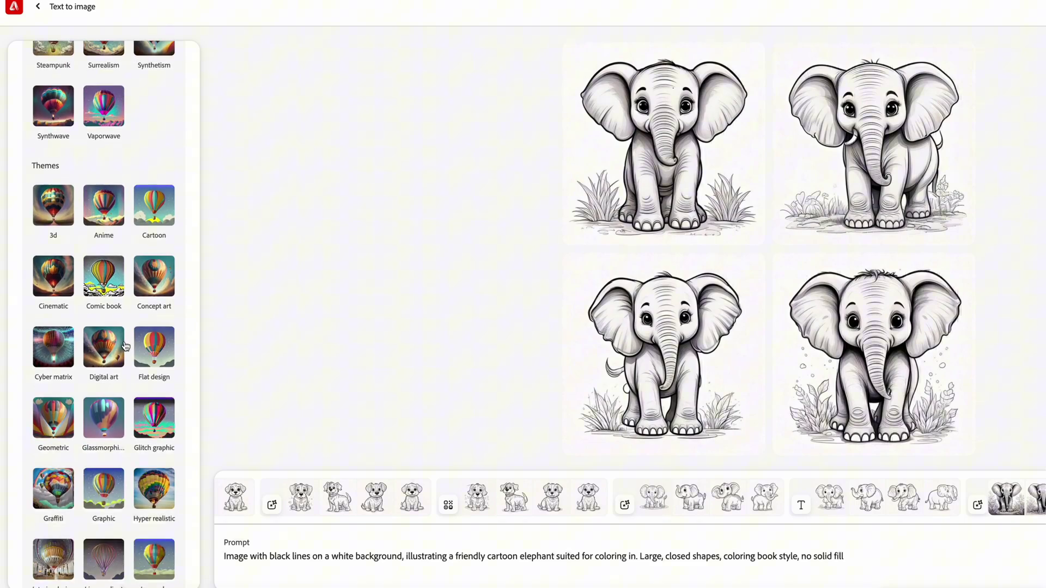
- Apply the Flat design and Vector look effects
{"action": "left_click", "coordinate": [154, 354]}
{"action": "scroll", "coordinate": [153, 354], "scroll_direction": "down", "scroll_amount": 9}
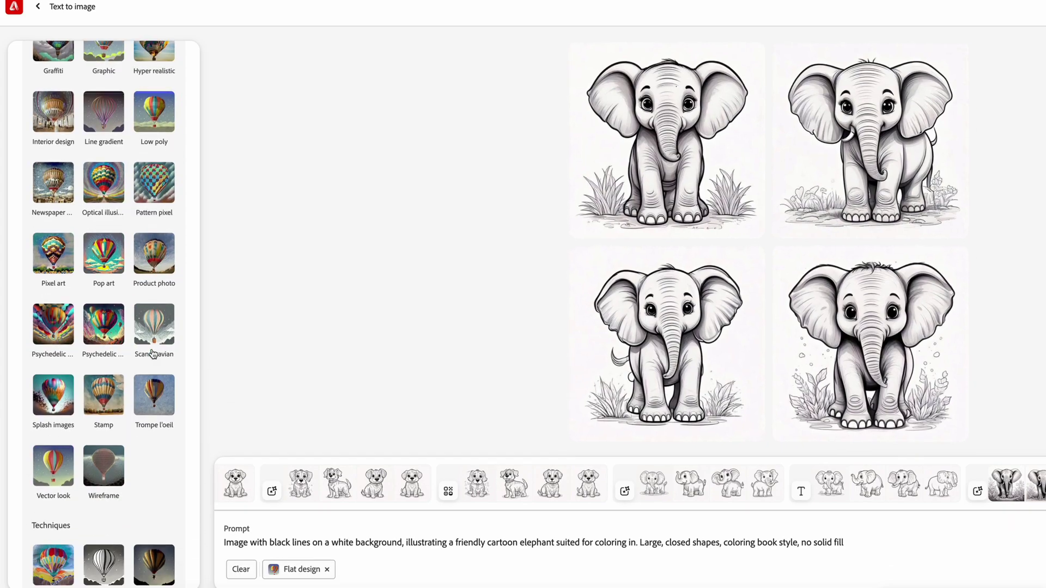
{"action": "left_click", "coordinate": [43, 406]}
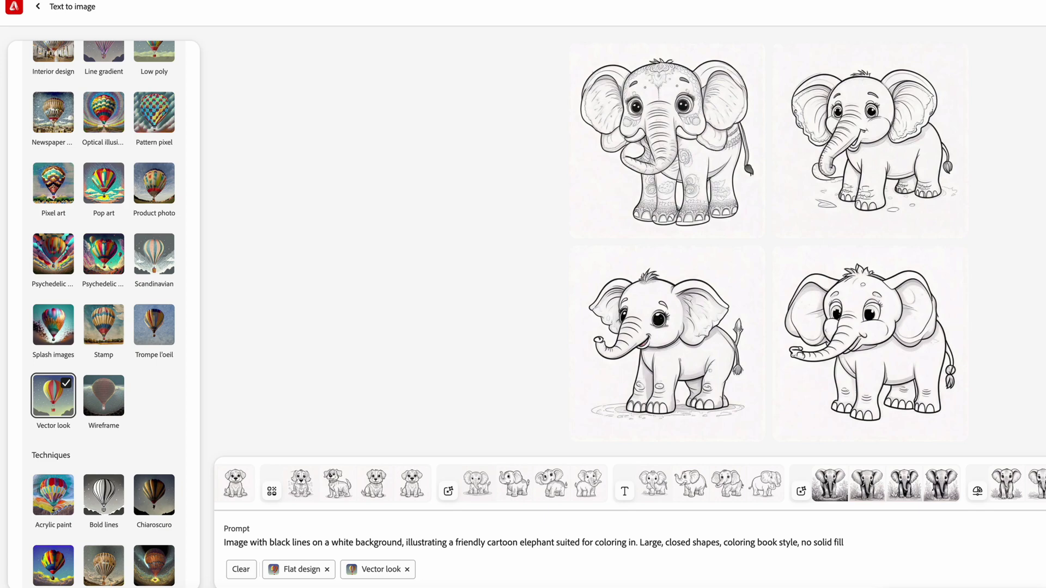
{"action": "mouse_move", "coordinate": [693, 317]}
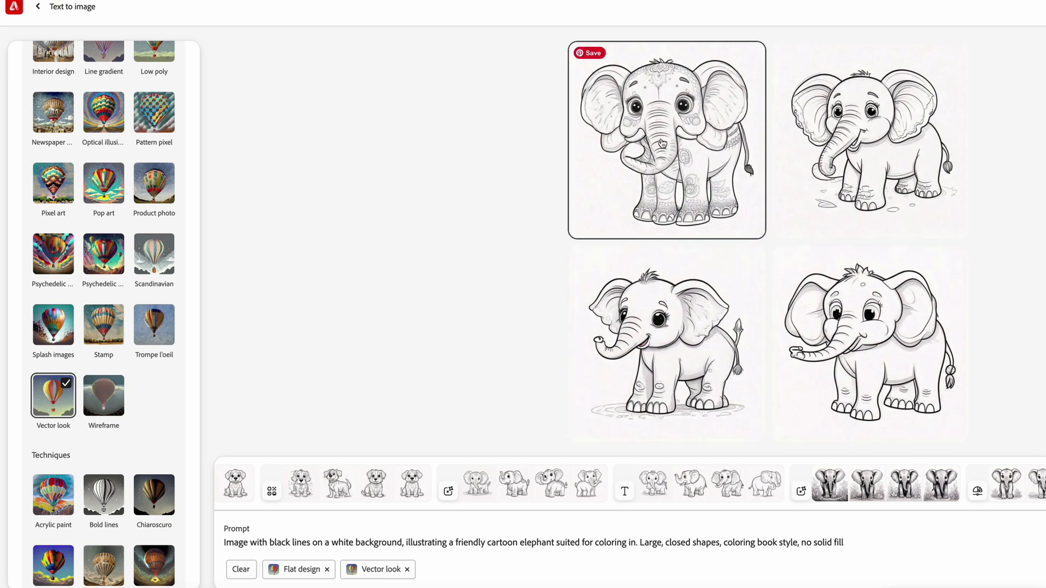
{"action": "mouse_move", "coordinate": [611, 101]}
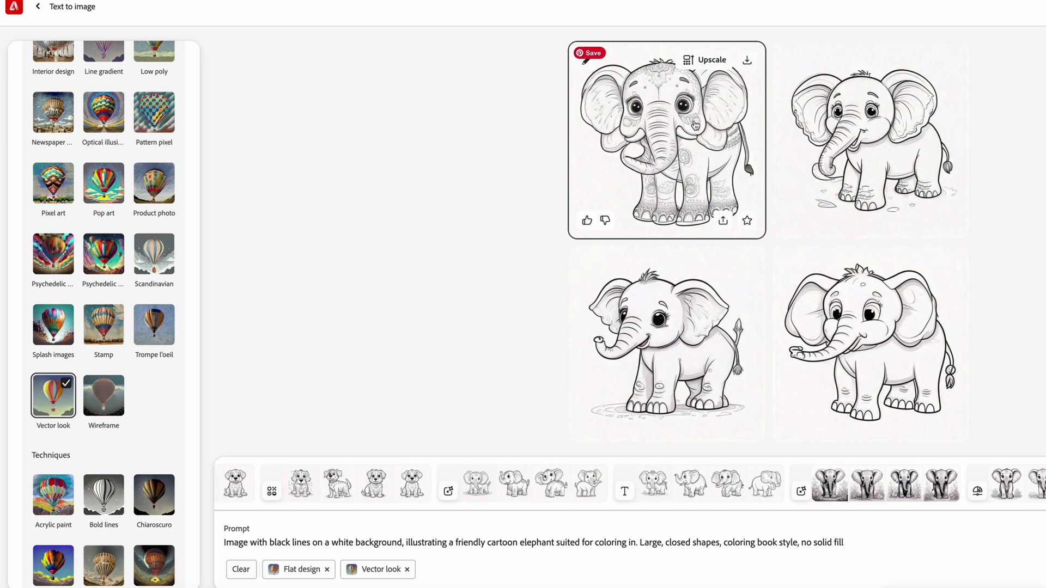
{"action": "mouse_move", "coordinate": [912, 427]}
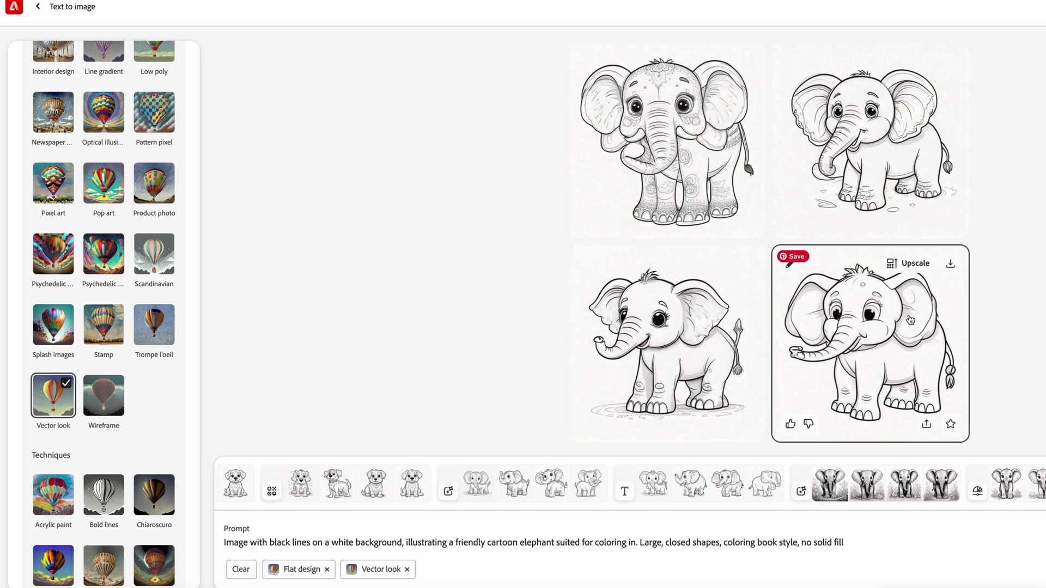
{"action": "left_click", "coordinate": [901, 492]}
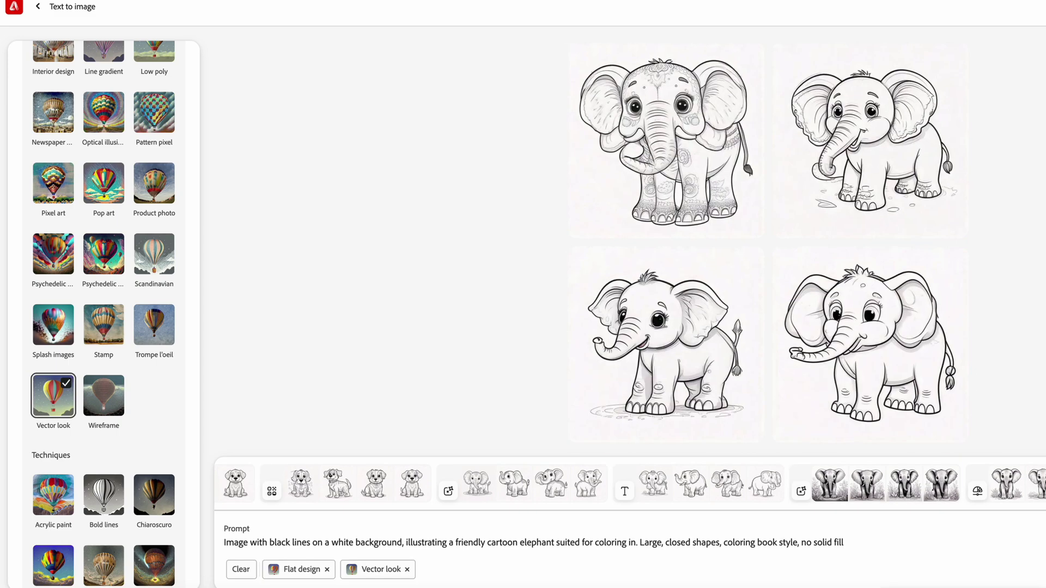
{"action": "mouse_move", "coordinate": [880, 329]}
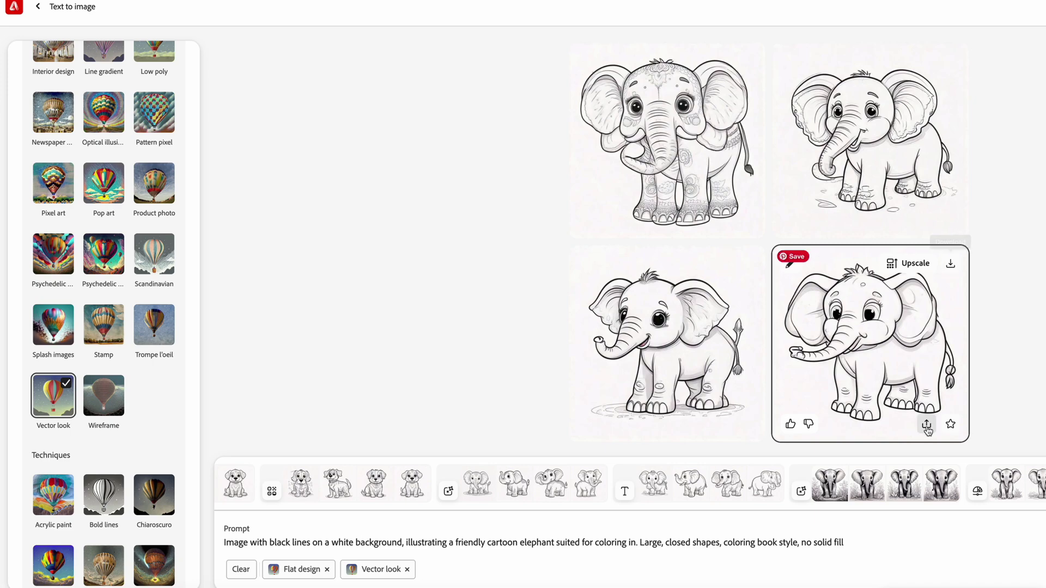
- Generate similar variations of the bottom-right cartoon elephant via Edit > Generate similar
{"action": "left_click", "coordinate": [871, 335]}
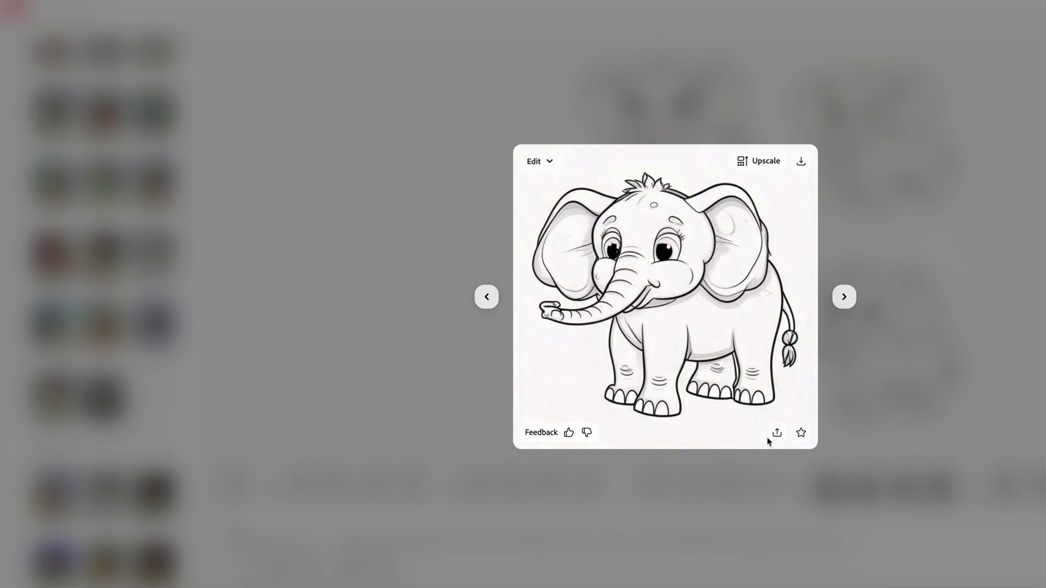
{"action": "left_click", "coordinate": [547, 166]}
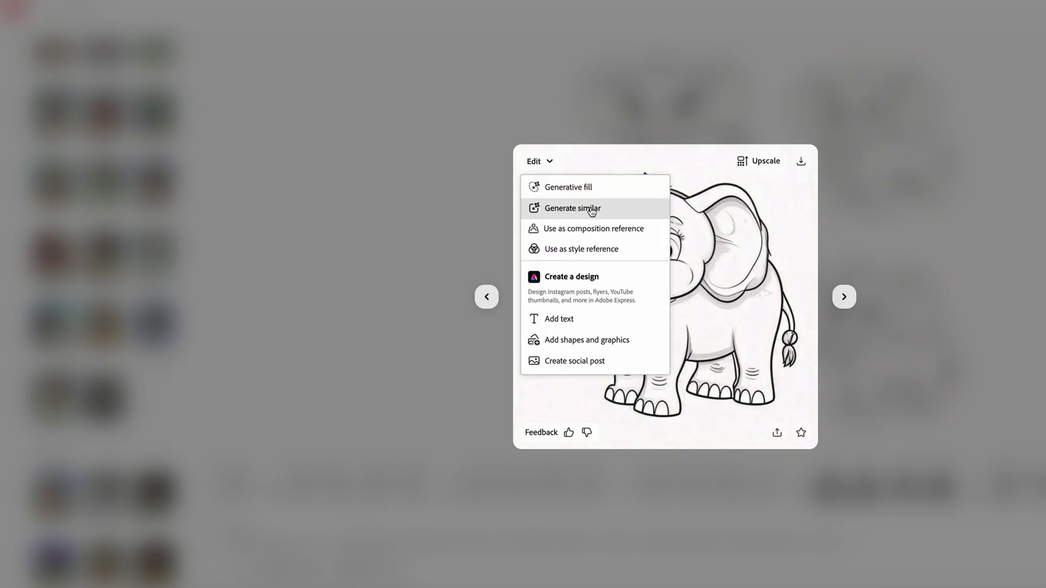
{"action": "left_click", "coordinate": [603, 223]}
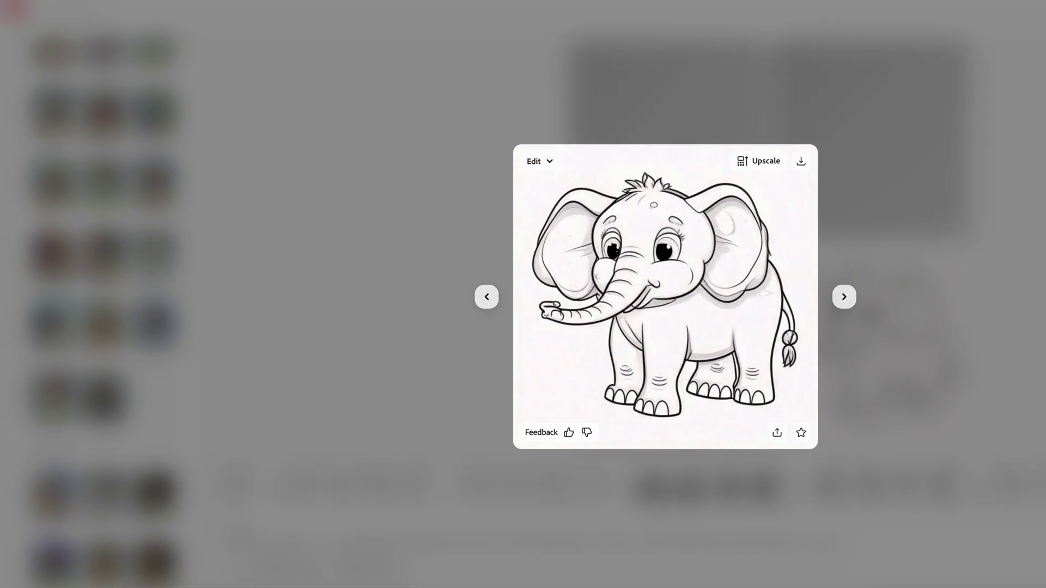
{"action": "key", "text": "Escape"}
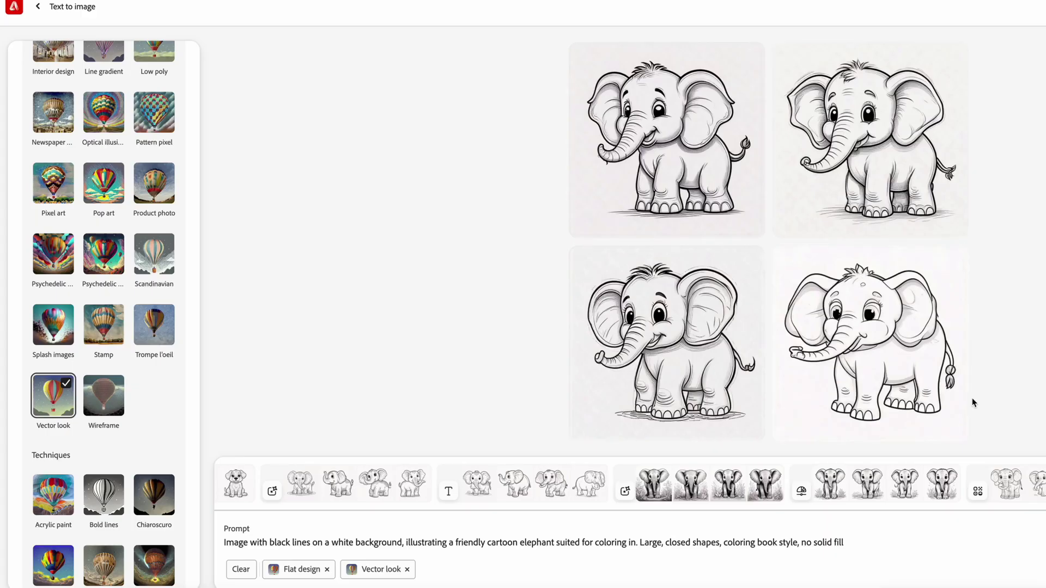
- Load the newest batch of similar elephants from the history strip into the grid
{"action": "left_click", "coordinate": [1005, 483]}
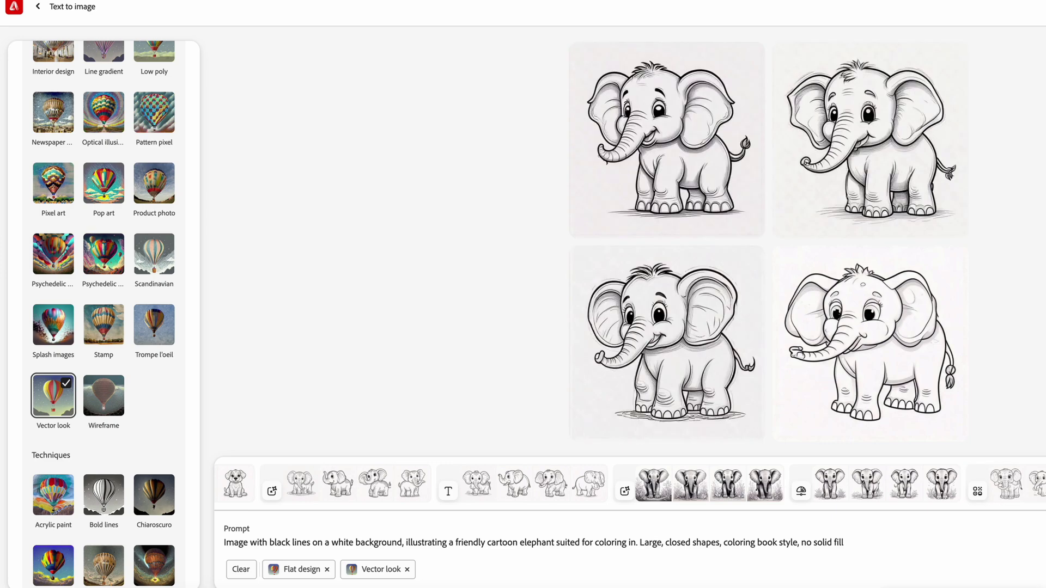
{"action": "mouse_move", "coordinate": [900, 344]}
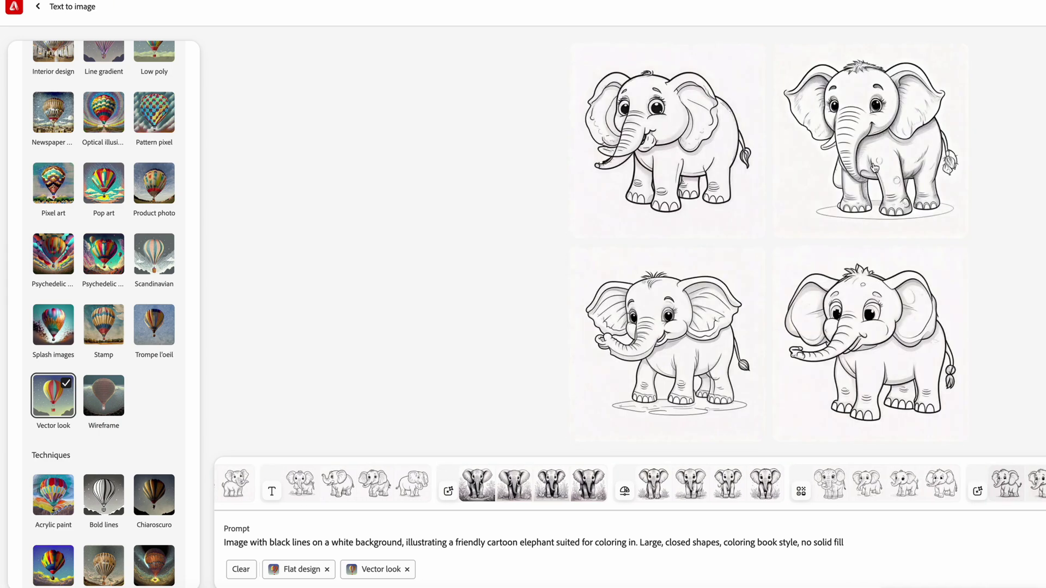
- Compare the new elephants and upscale the top-right one standing on an oval shadow
{"action": "left_click", "coordinate": [703, 291]}
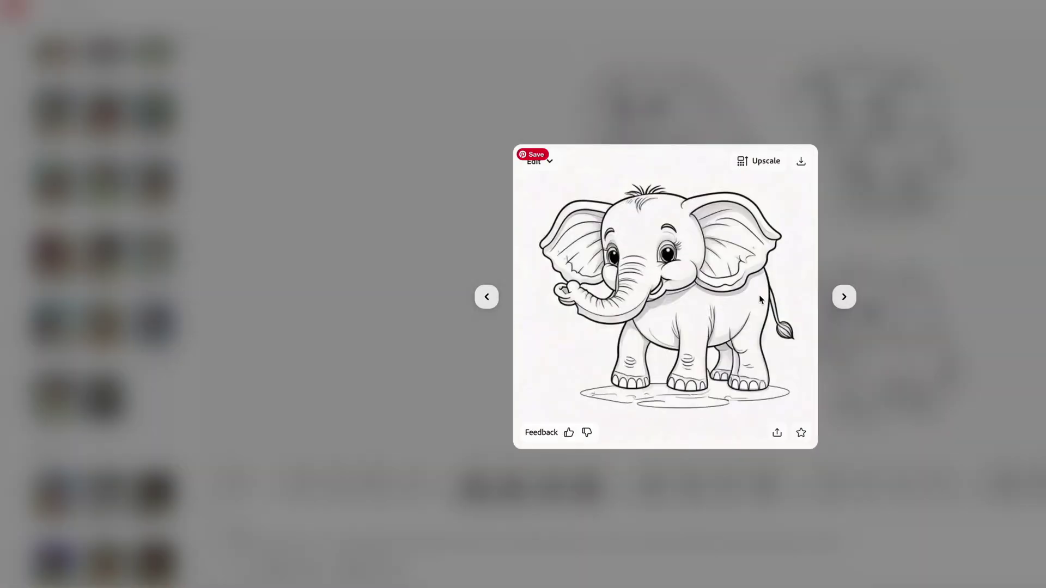
{"action": "left_click", "coordinate": [914, 342]}
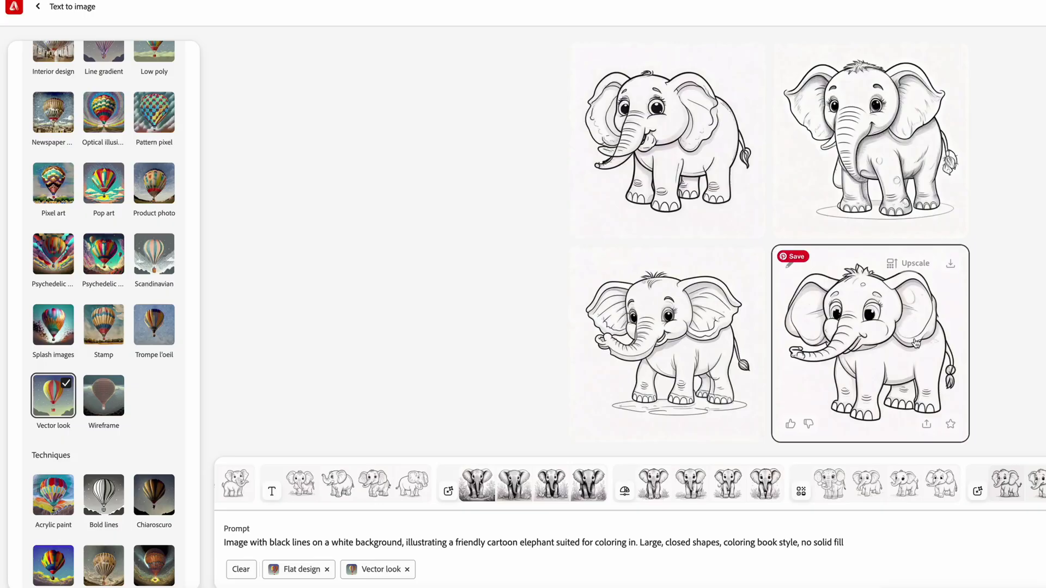
{"action": "left_click", "coordinate": [914, 342]}
{"action": "key", "text": "Escape"}
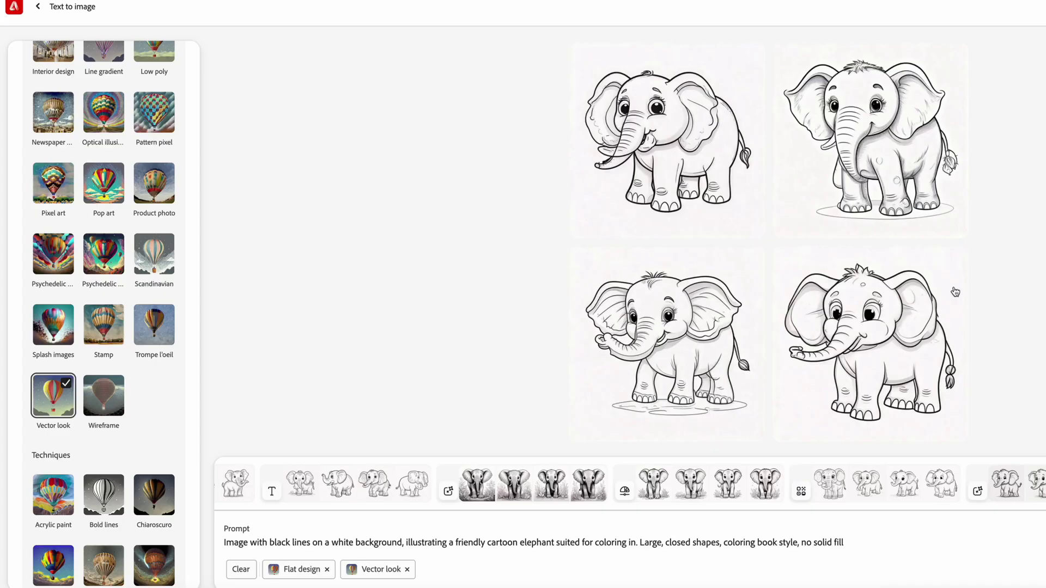
{"action": "left_click", "coordinate": [901, 160]}
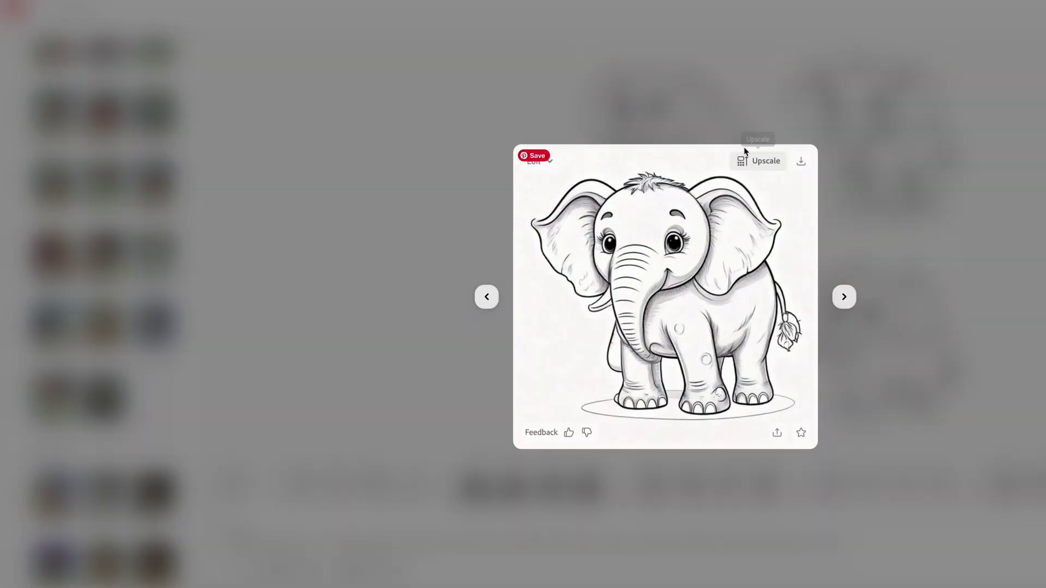
{"action": "left_click", "coordinate": [759, 167]}
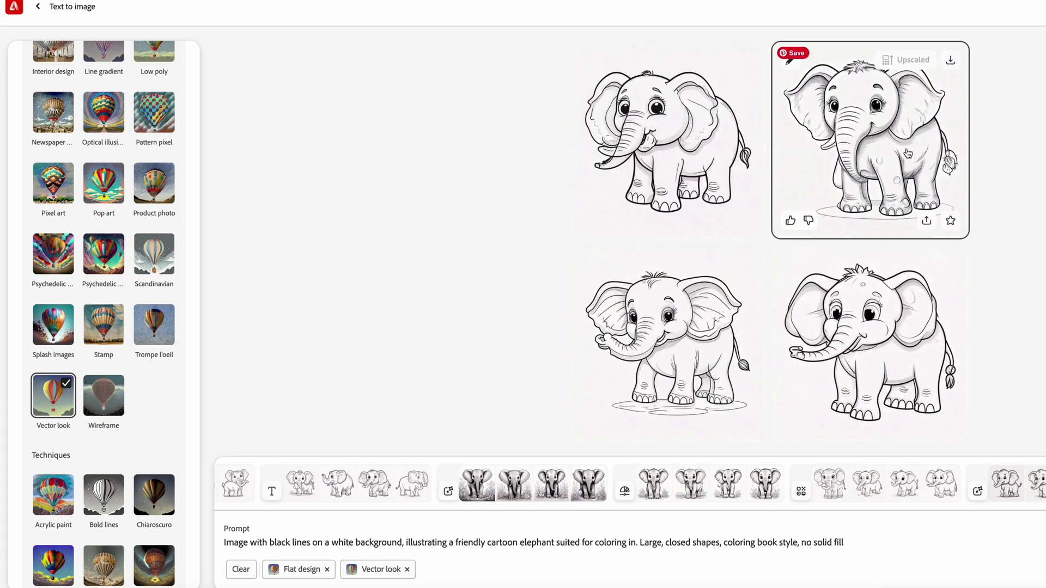
{"action": "left_click", "coordinate": [891, 343]}
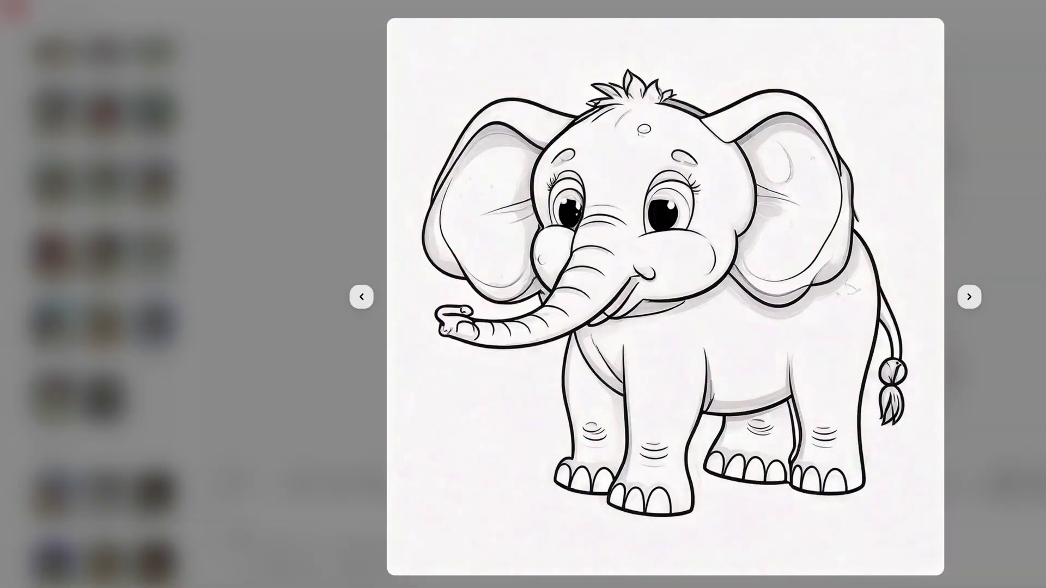
{"action": "key", "text": "Escape"}
{"action": "left_click", "coordinate": [578, 492]}
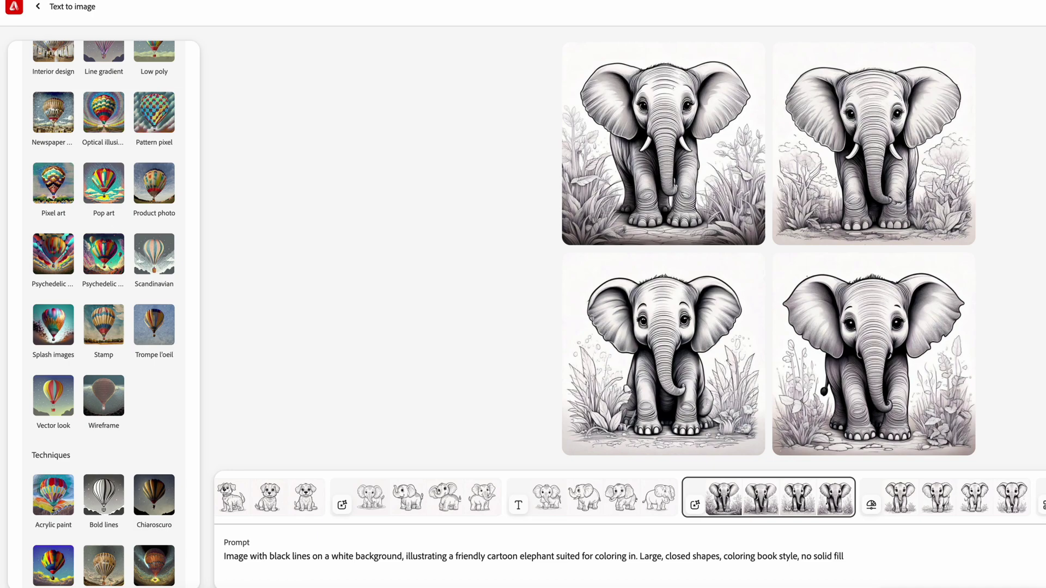
{"action": "key", "text": "Right"}
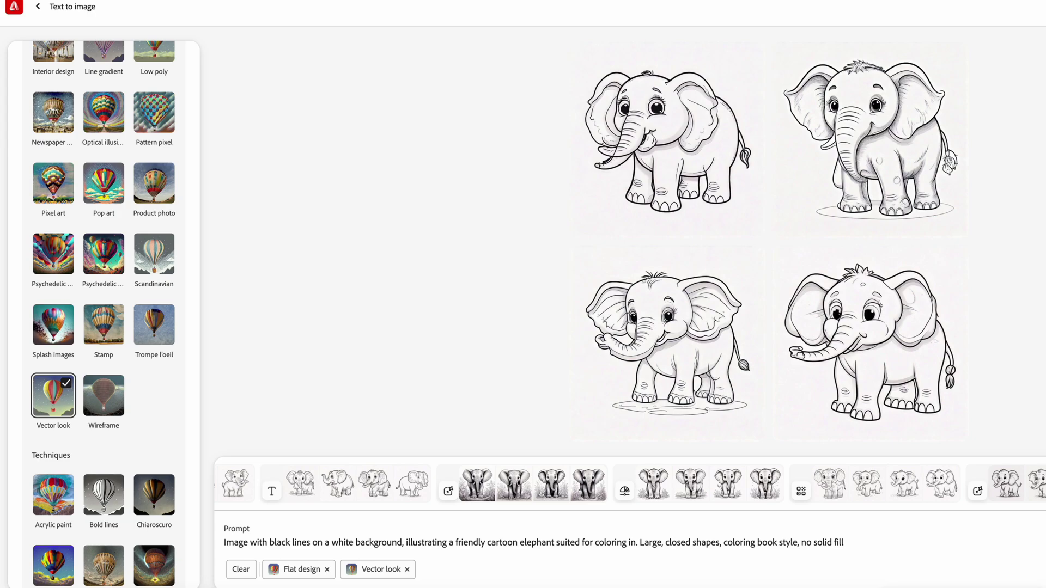
{"action": "scroll", "coordinate": [77, 326], "scroll_direction": "up", "scroll_amount": 9}
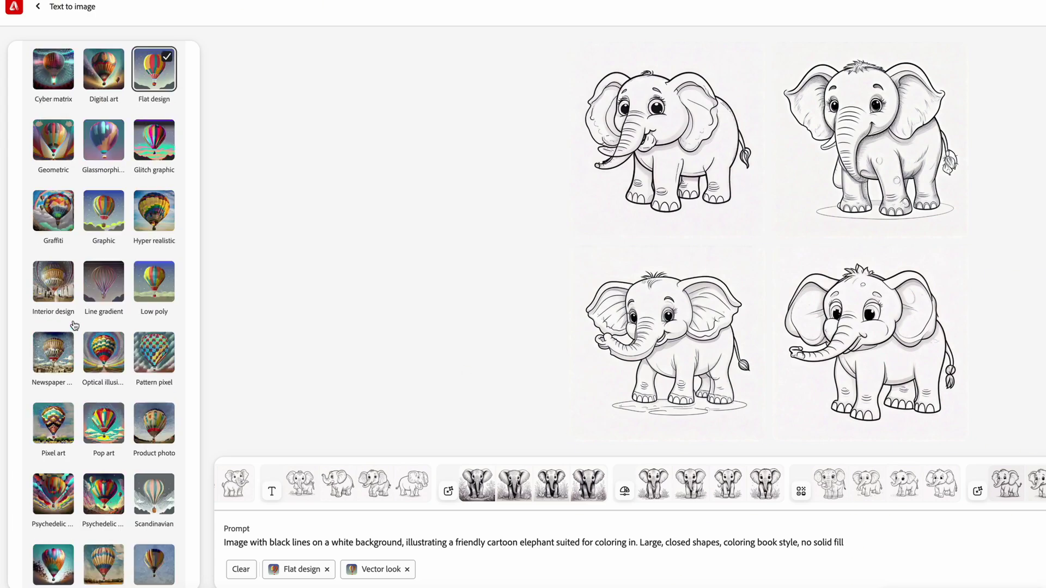
{"action": "scroll", "coordinate": [75, 326], "scroll_direction": "up", "scroll_amount": 10}
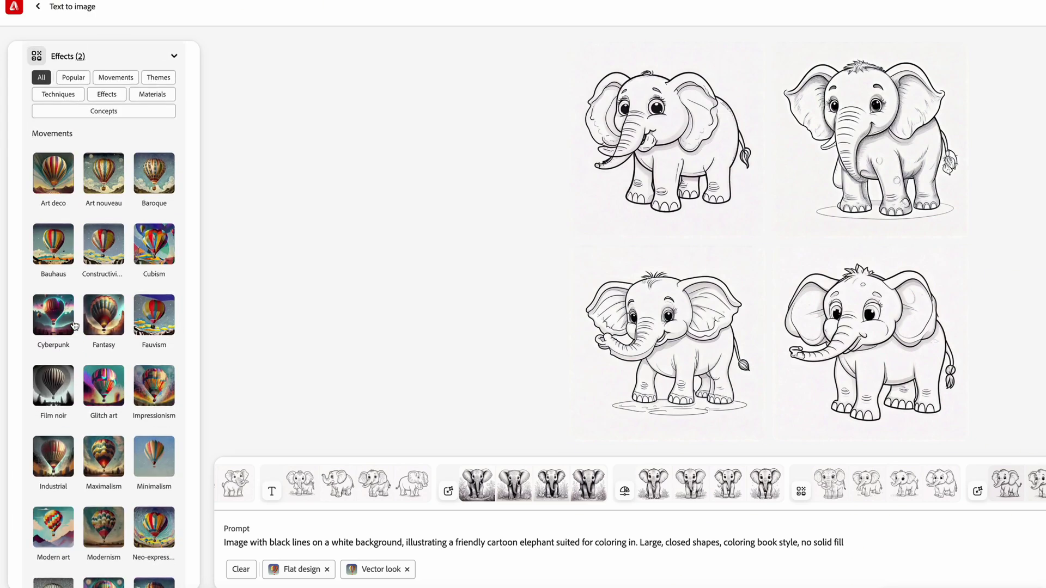
{"action": "scroll", "coordinate": [75, 326], "scroll_direction": "up", "scroll_amount": 5}
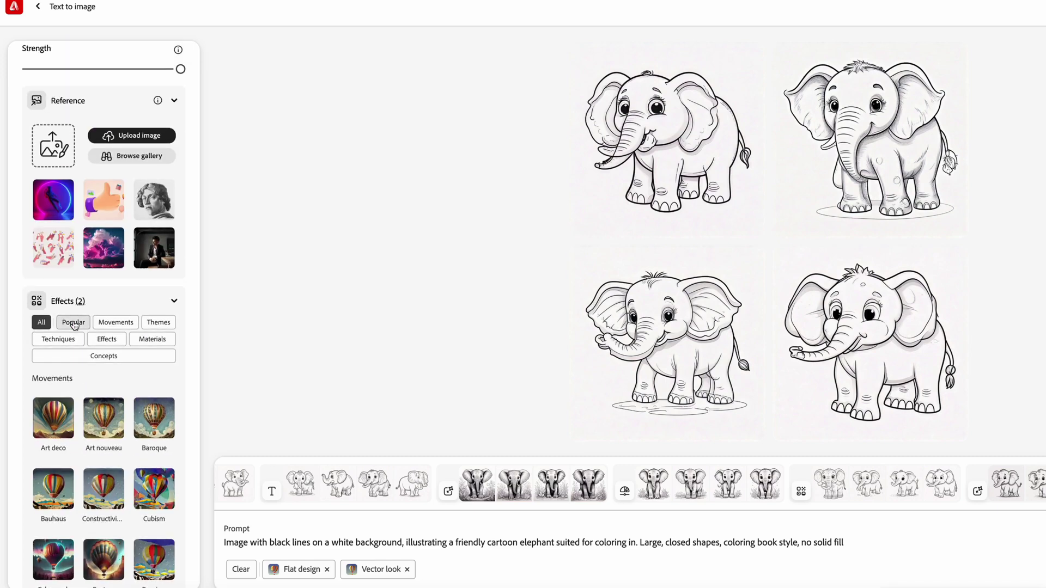
{"action": "scroll", "coordinate": [75, 325], "scroll_direction": "down", "scroll_amount": 7}
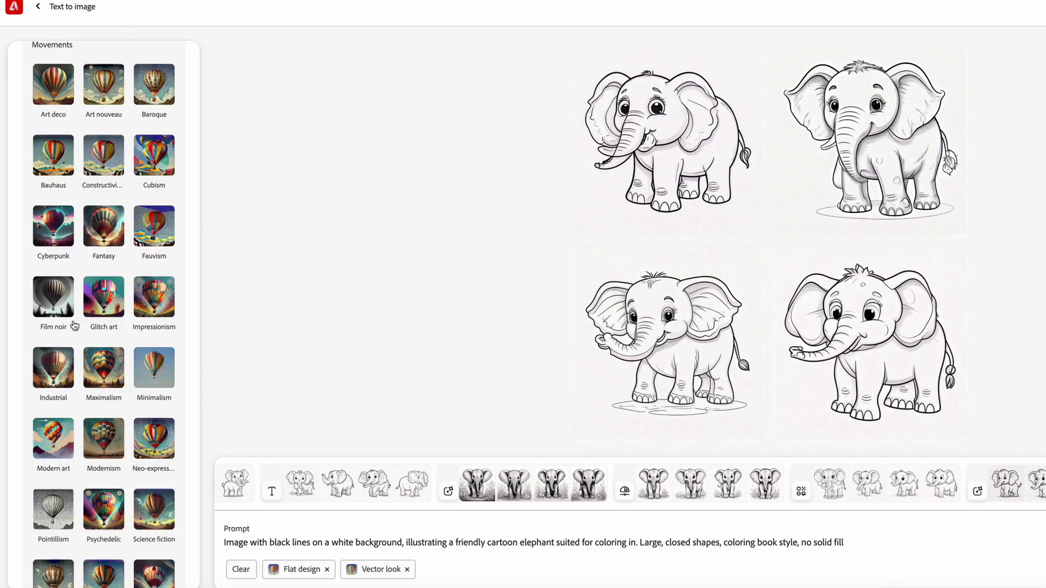
{"action": "scroll", "coordinate": [75, 326], "scroll_direction": "down", "scroll_amount": 13}
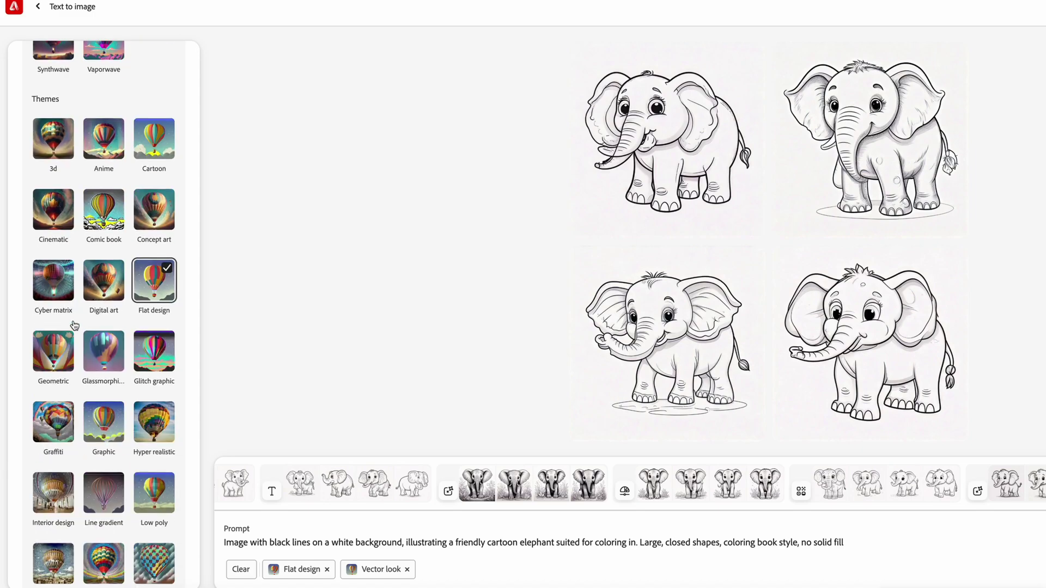
{"action": "scroll", "coordinate": [74, 326], "scroll_direction": "down", "scroll_amount": 9}
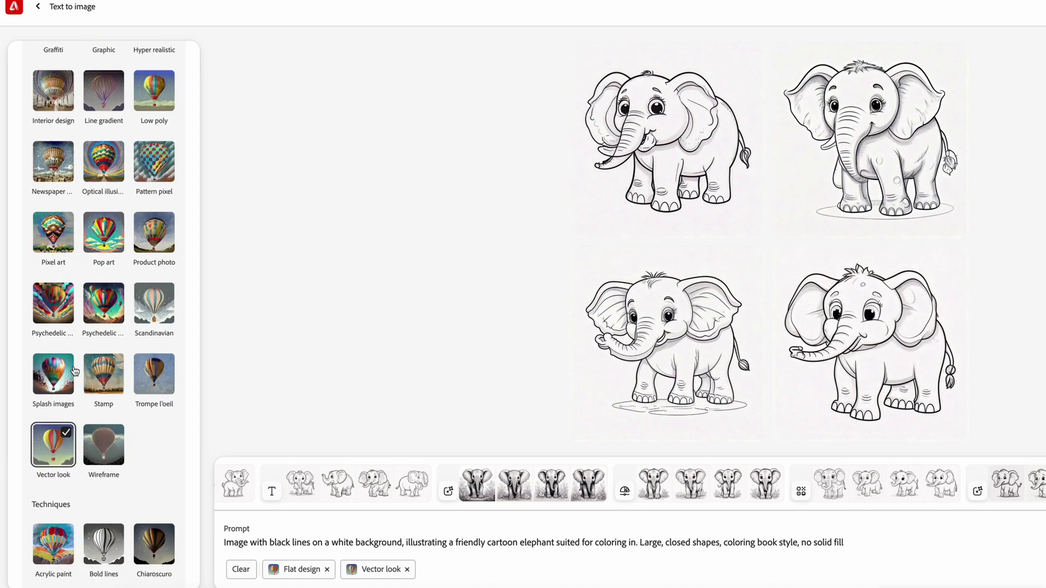
{"action": "scroll", "coordinate": [68, 438], "scroll_direction": "up", "scroll_amount": 20}
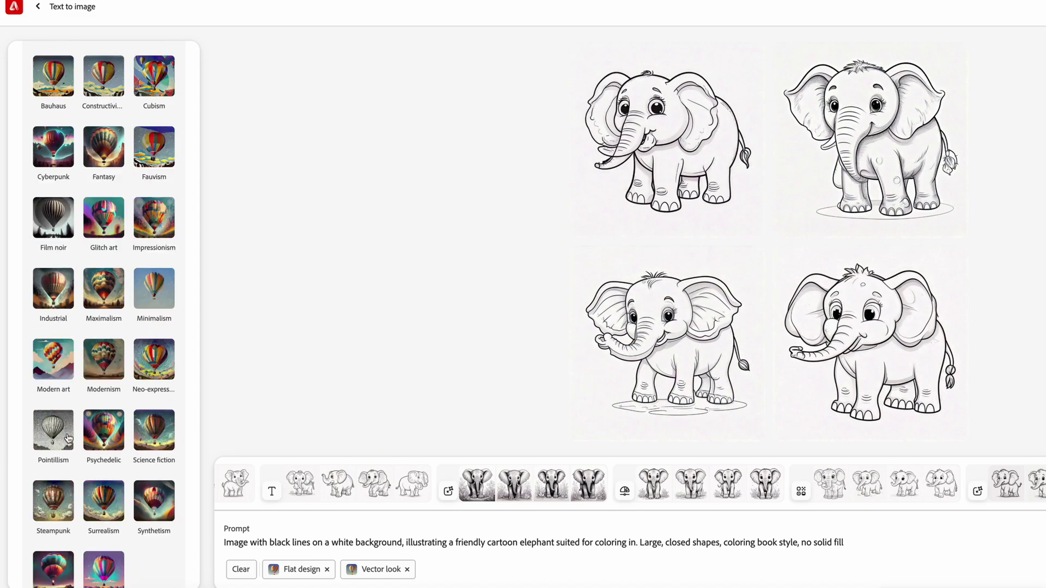
{"action": "scroll", "coordinate": [69, 439], "scroll_direction": "up", "scroll_amount": 15}
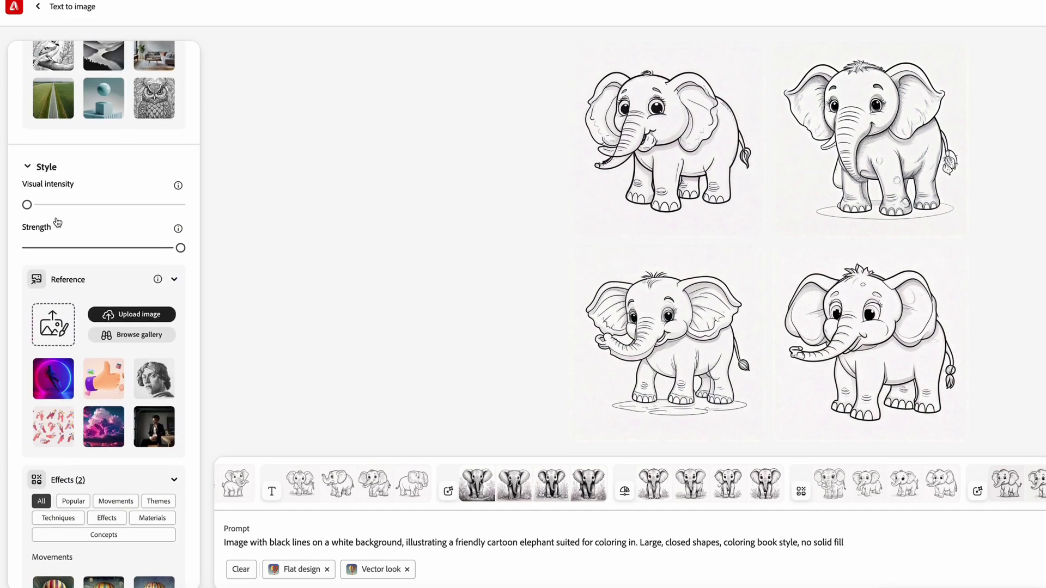